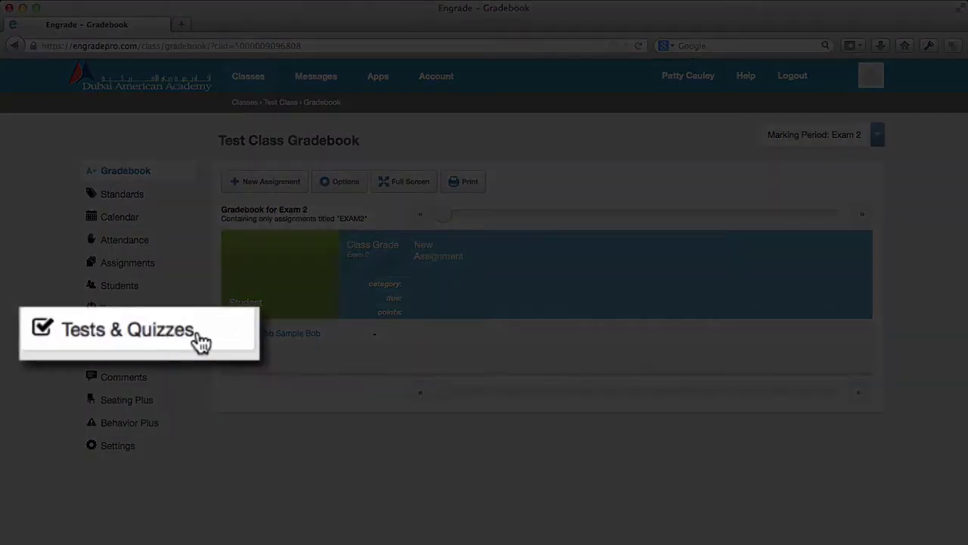
Browse Test Class's test library and assigned tests, then start a new test
left_click(155, 335)
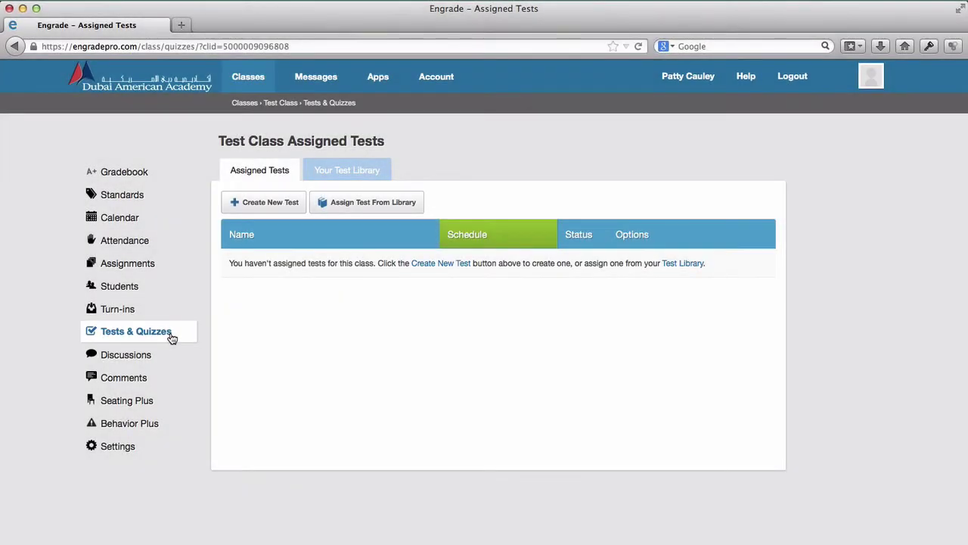
left_click(354, 171)
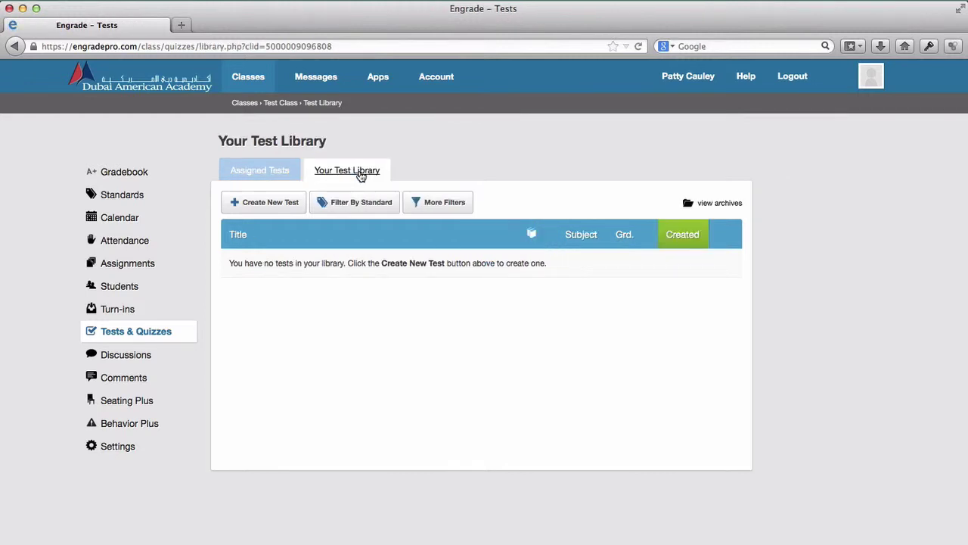
left_click(291, 174)
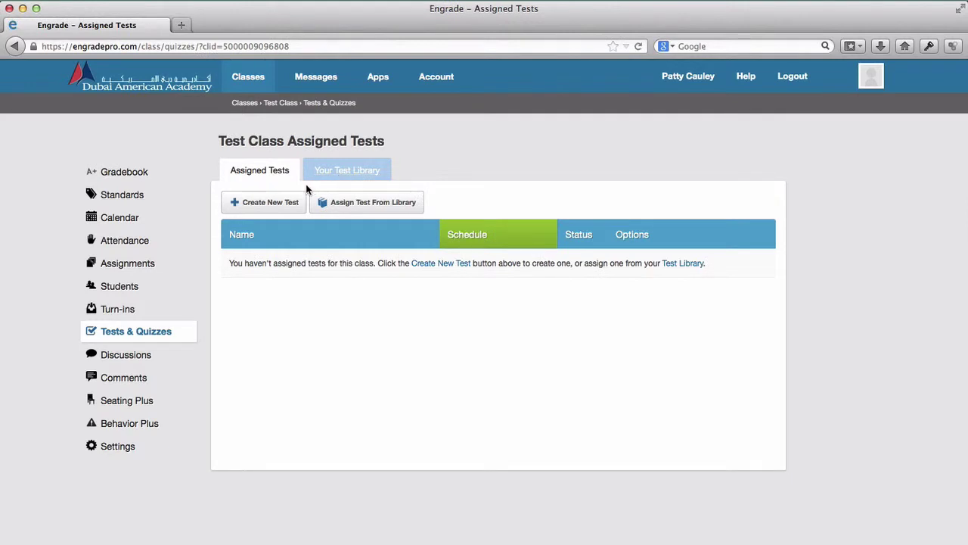
left_click(348, 215)
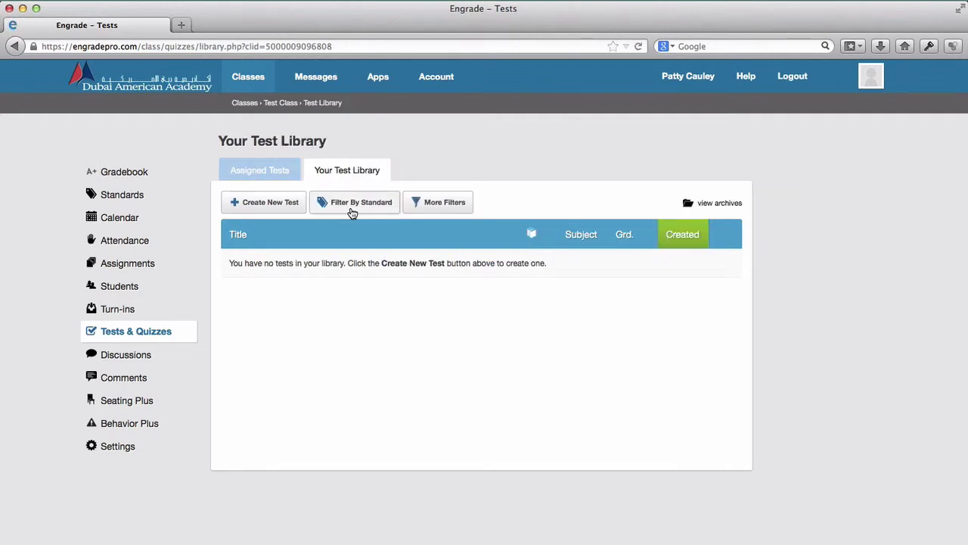
left_click(265, 172)
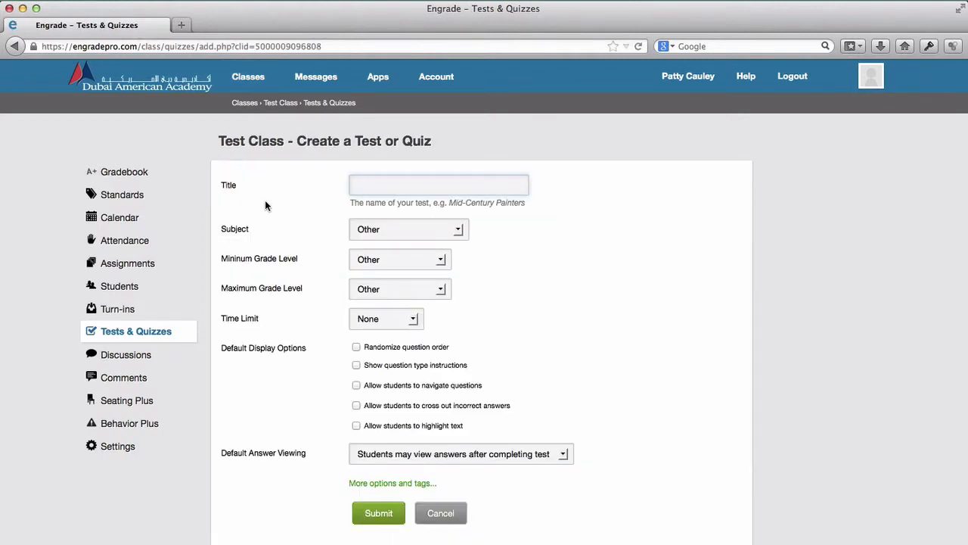
Title the test 'Test': Math, 9th Grade min and max, 5-minute time limit
type("Test")
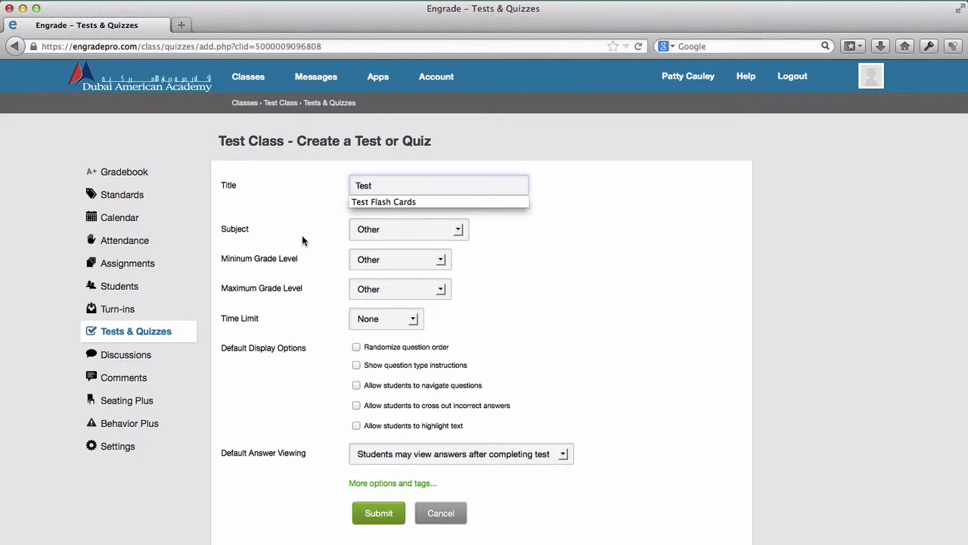
left_click(354, 236)
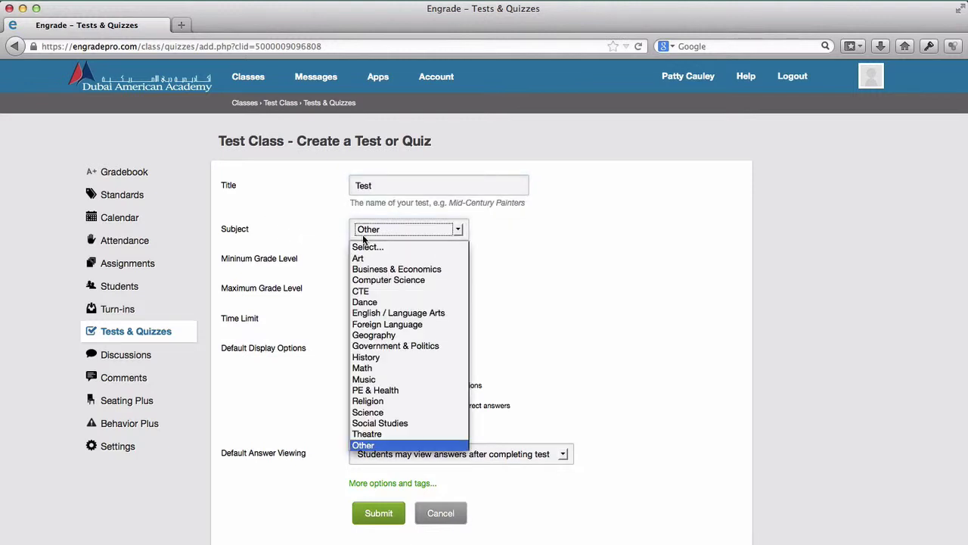
left_click(406, 368)
left_click(408, 261)
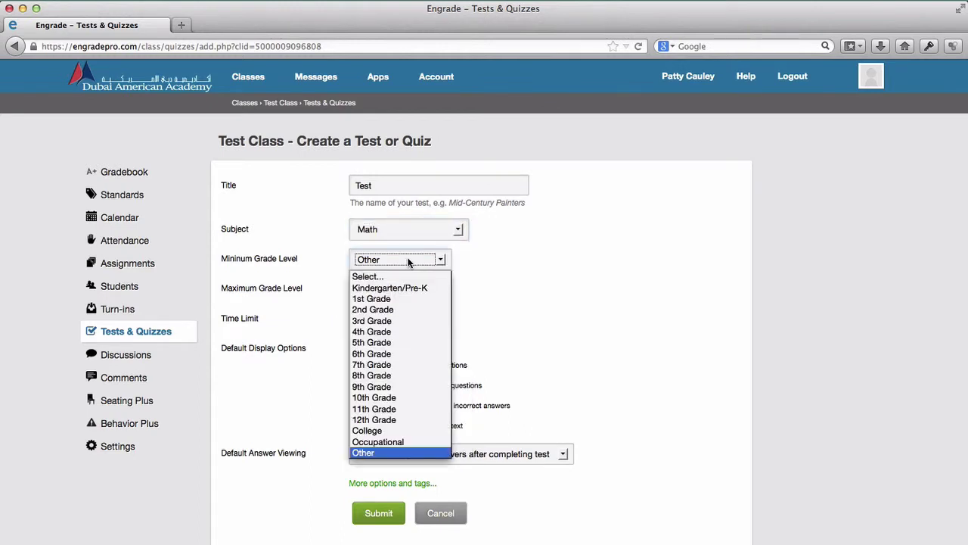
left_click(400, 387)
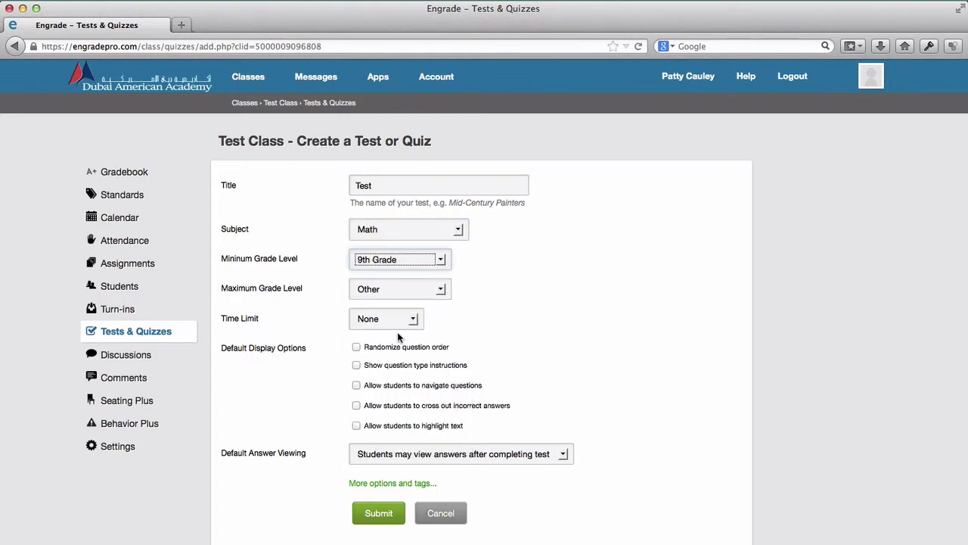
left_click(393, 290)
left_click(389, 415)
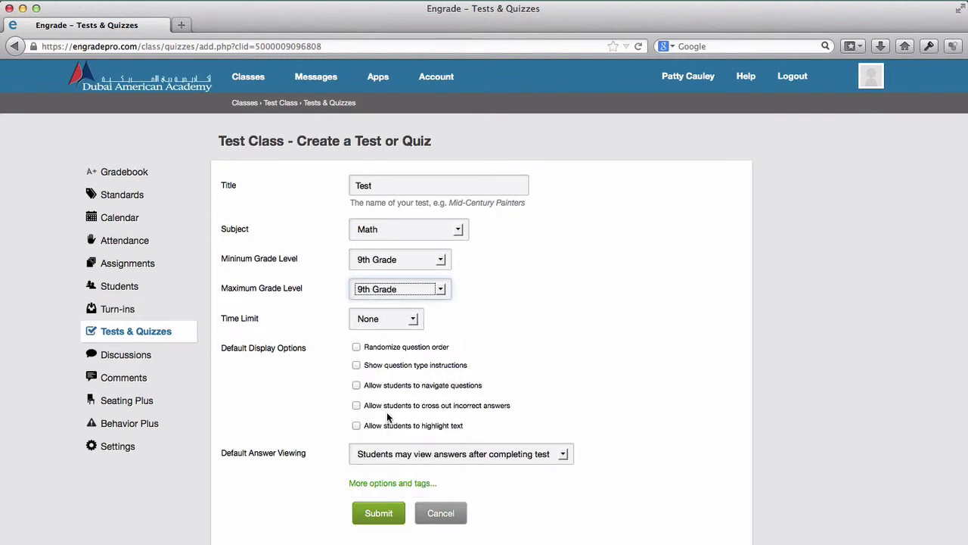
left_click(382, 318)
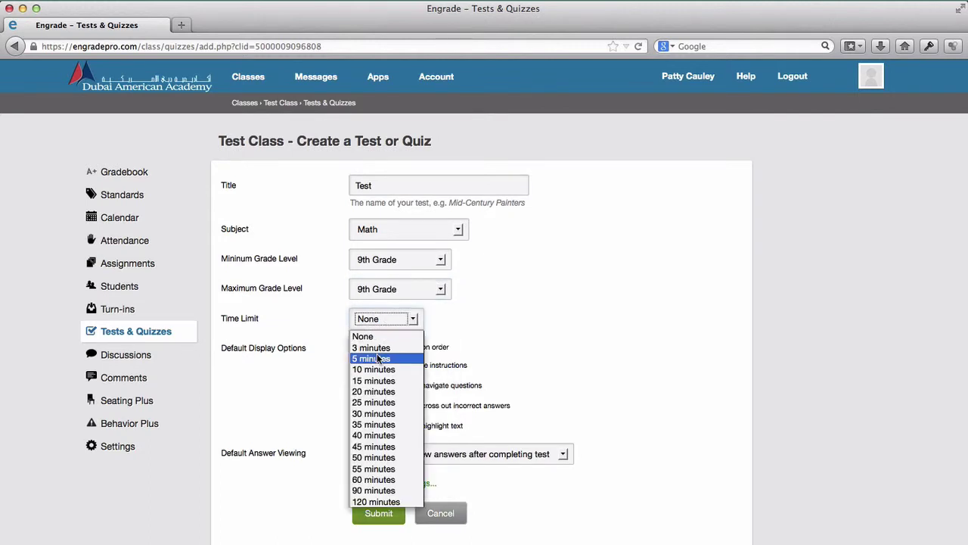
left_click(379, 358)
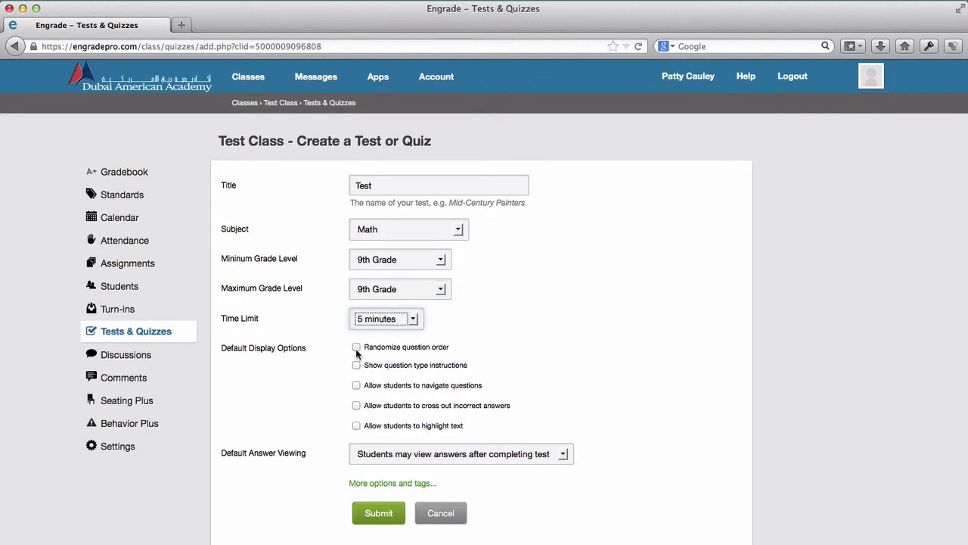
Add a relaxed custom introduction telling students to take their time, and submit the test
left_click(360, 484)
scroll(402, 484, "down", 2)
scroll(401, 482, "down", 2)
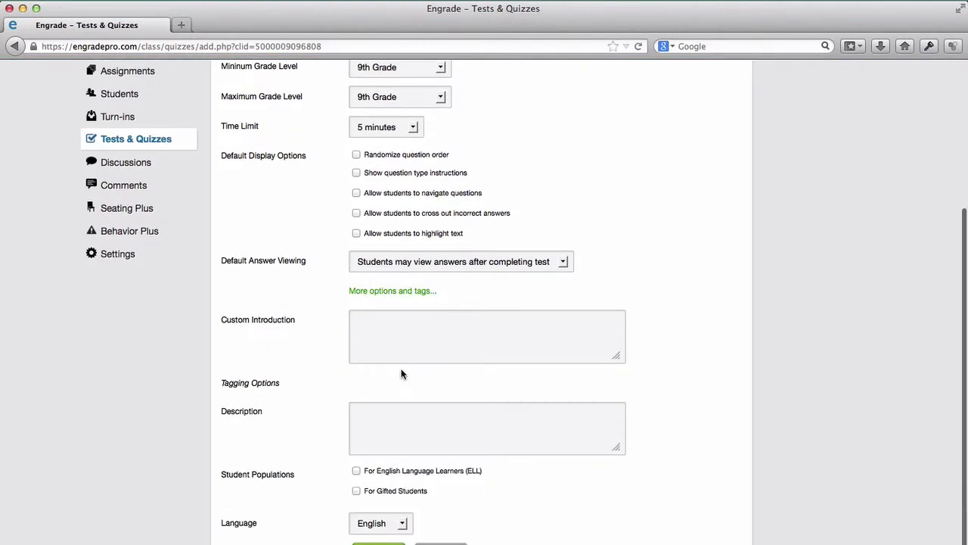
left_click(392, 345)
type("This is")
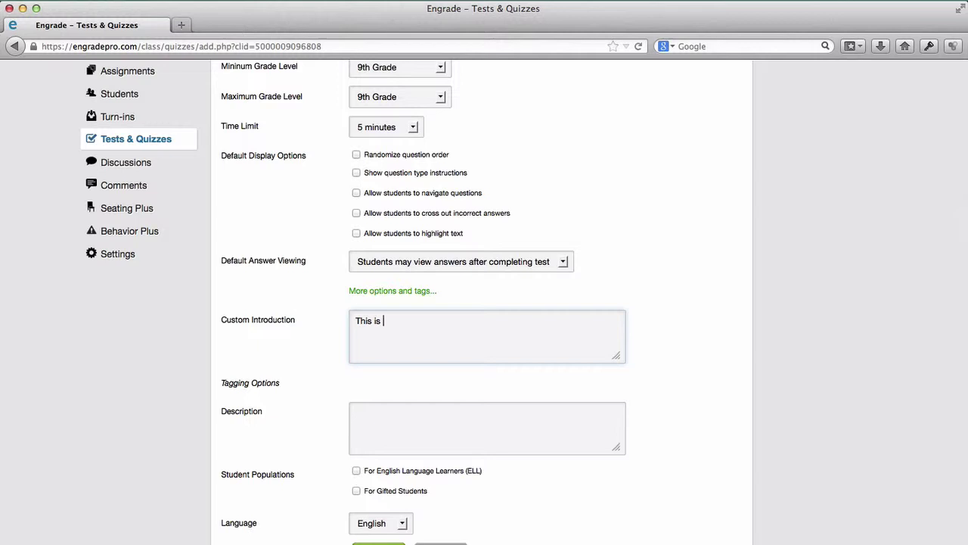
type("pretty ea")
type("sy so take yo")
key("BackSpace")
type("o")
type("ur time and")
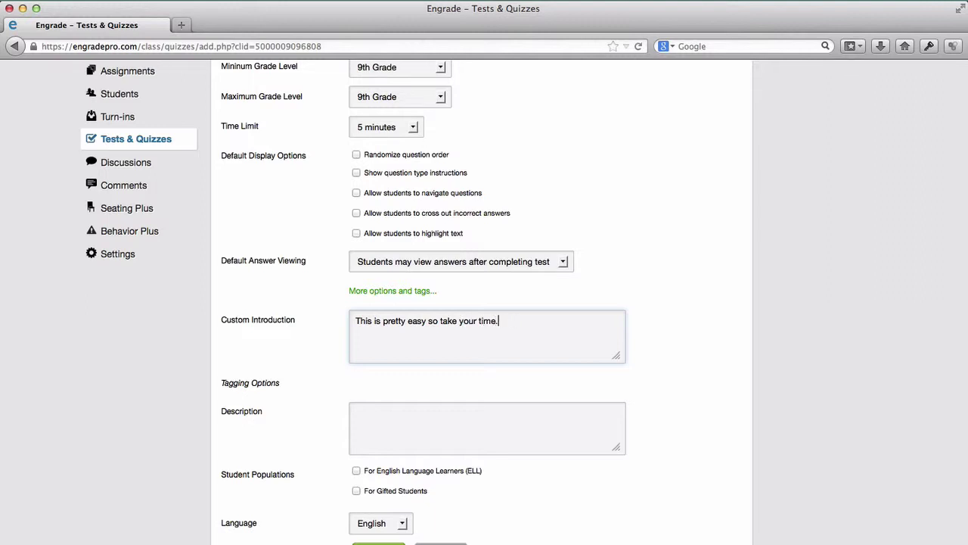
left_click(378, 542)
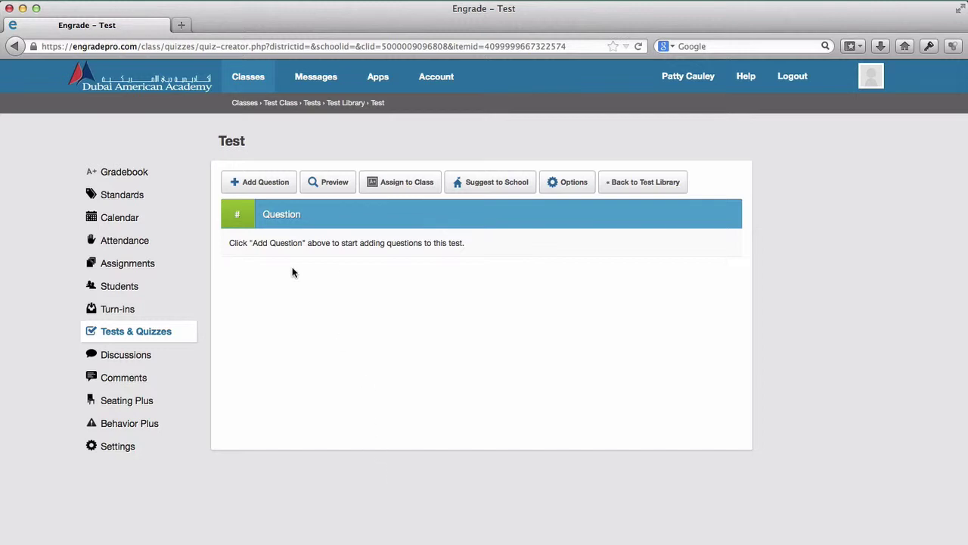
Bring up the Add Question choices on the empty test
left_click(260, 183)
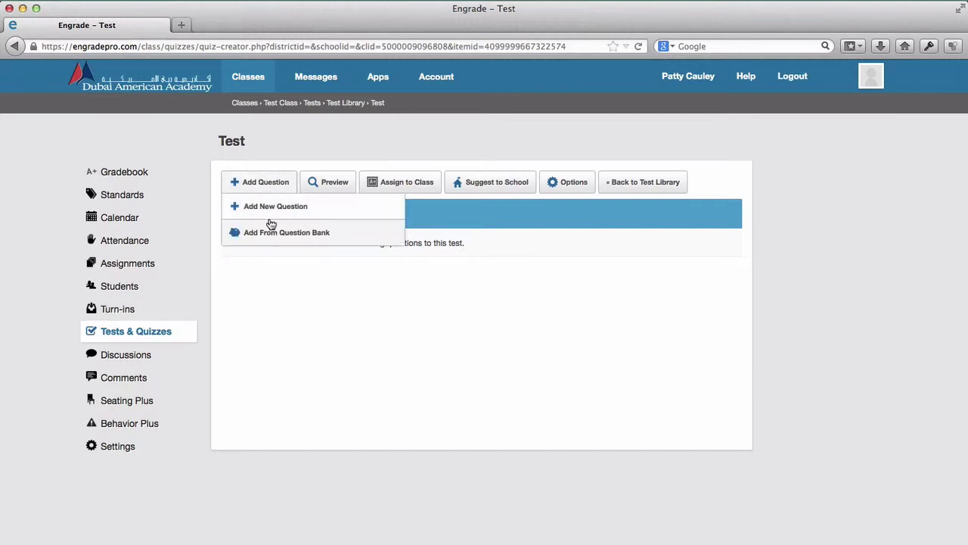
Write the multiple-choice question 2+2 with answers 3, 4, 5, 6, marking 4 correct
left_click(331, 211)
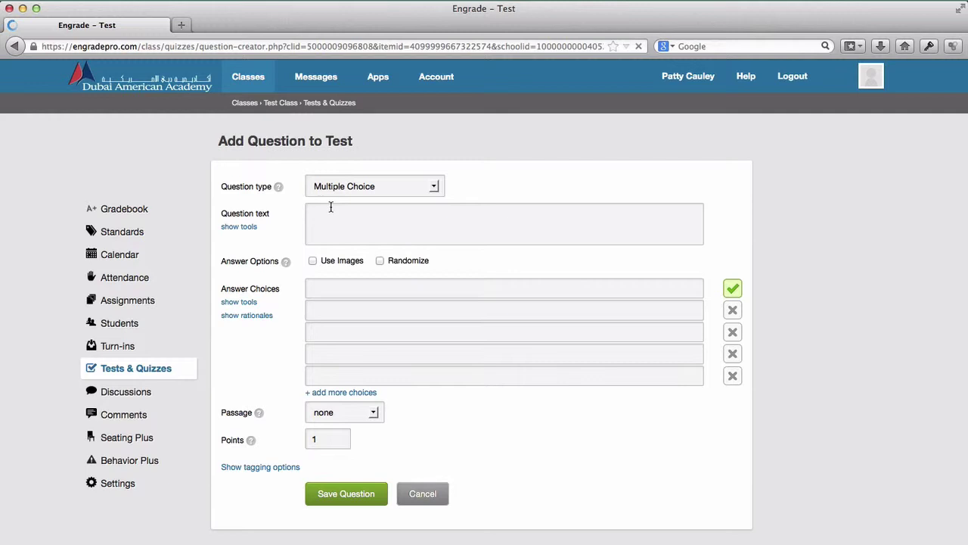
left_click(329, 216)
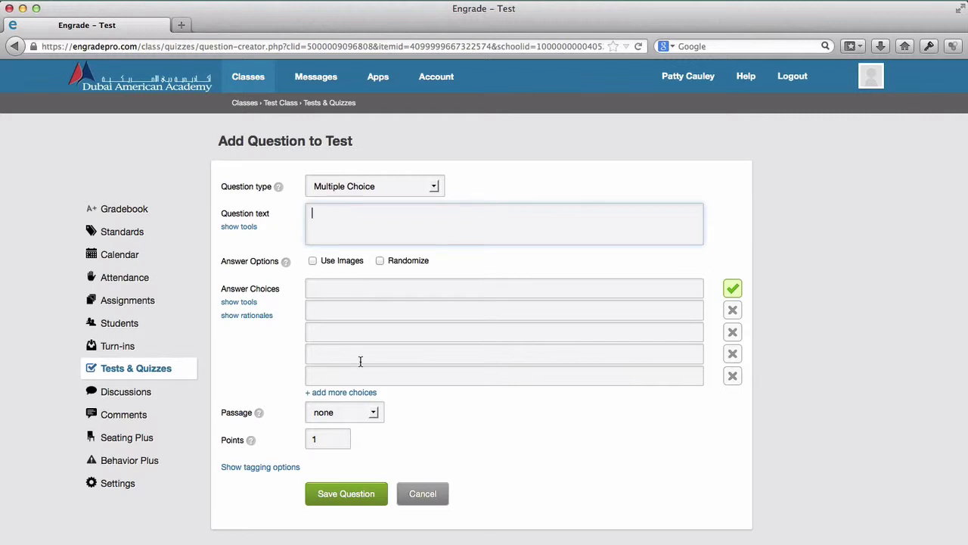
left_click(346, 183)
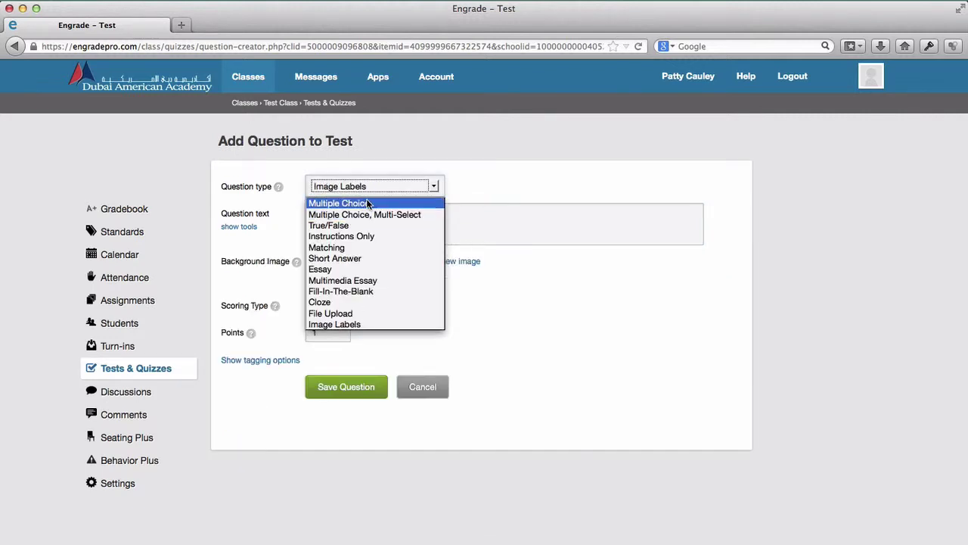
left_click(366, 200)
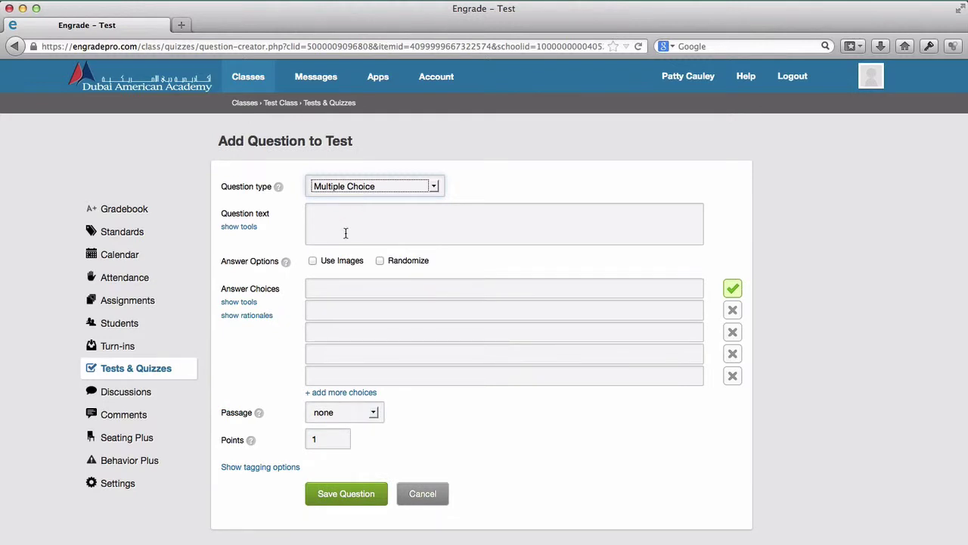
left_click(333, 214)
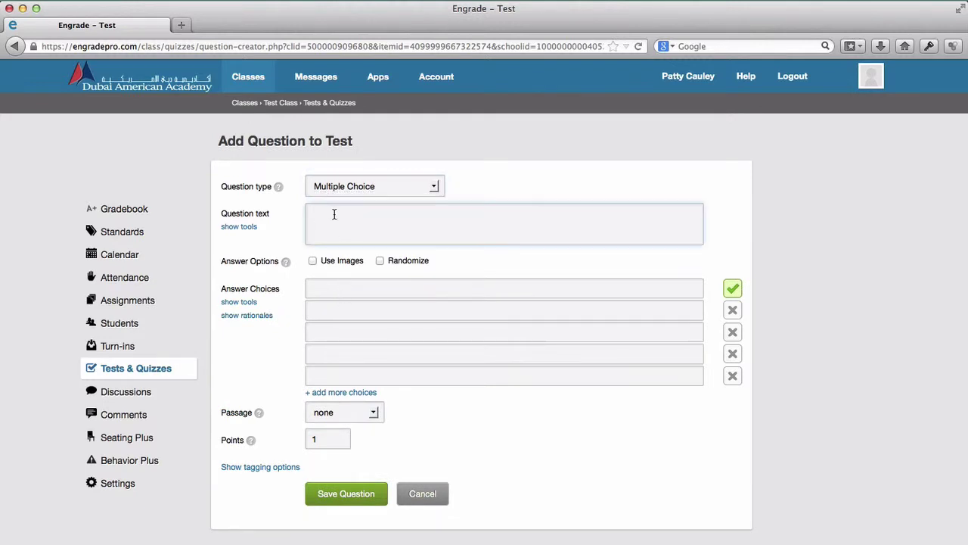
type("2+2")
left_click(347, 289)
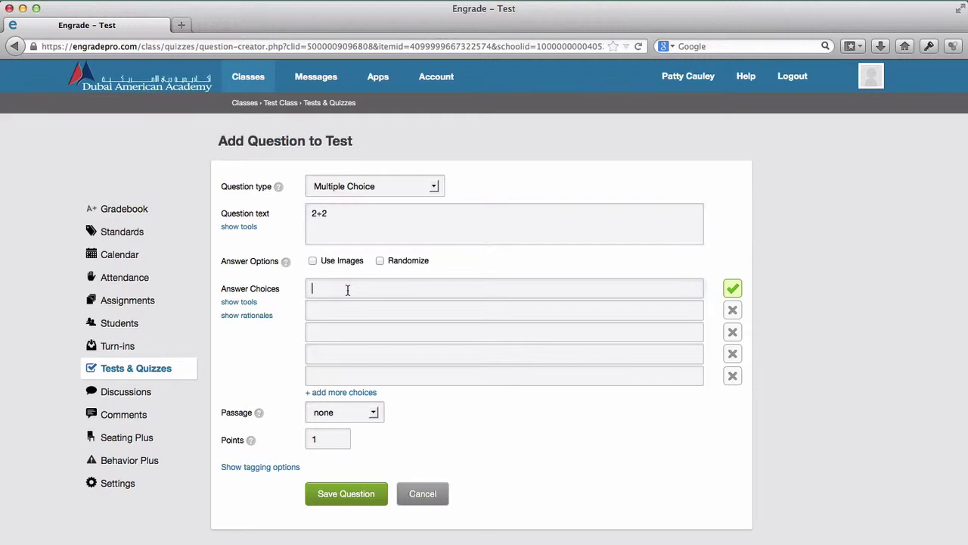
type("3")
key("Tab")
key("Tab")
type("6")
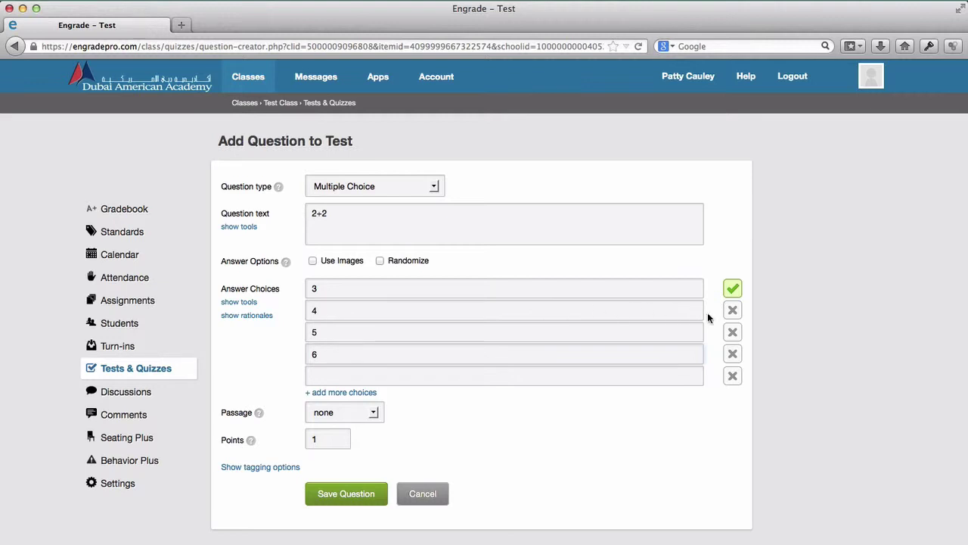
left_click(732, 312)
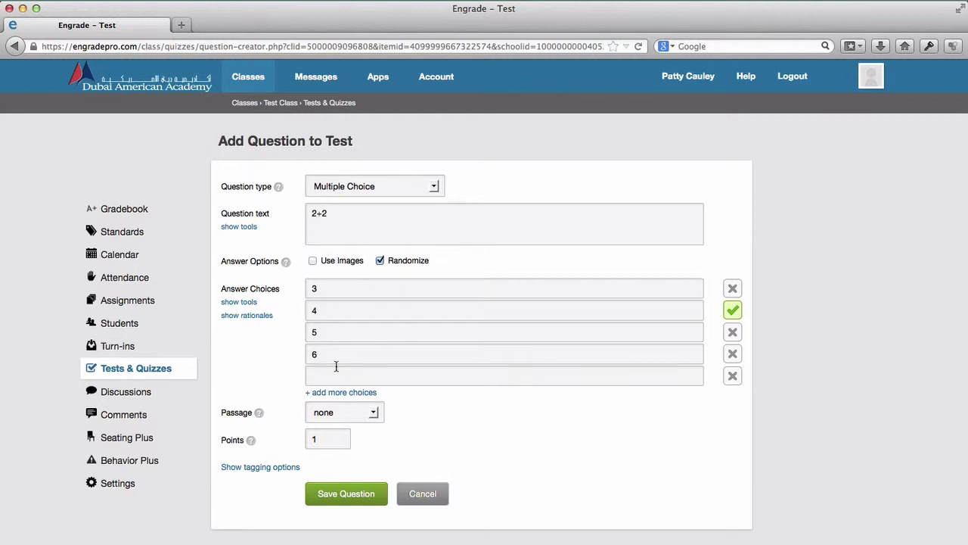
Make the question worth 5 points, show its tagging options, and save it
left_click(327, 438)
type("5")
left_click(279, 467)
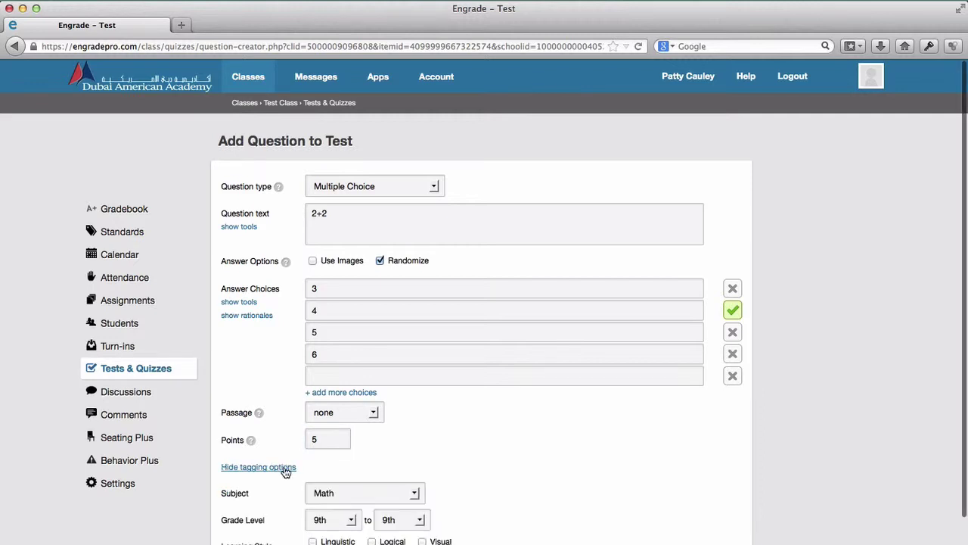
scroll(440, 454, "down", 2)
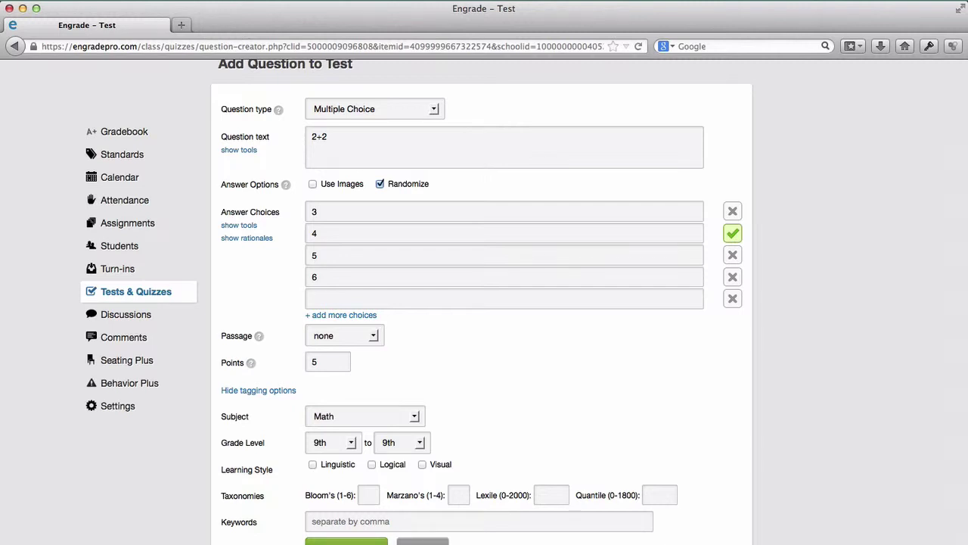
left_click(422, 542)
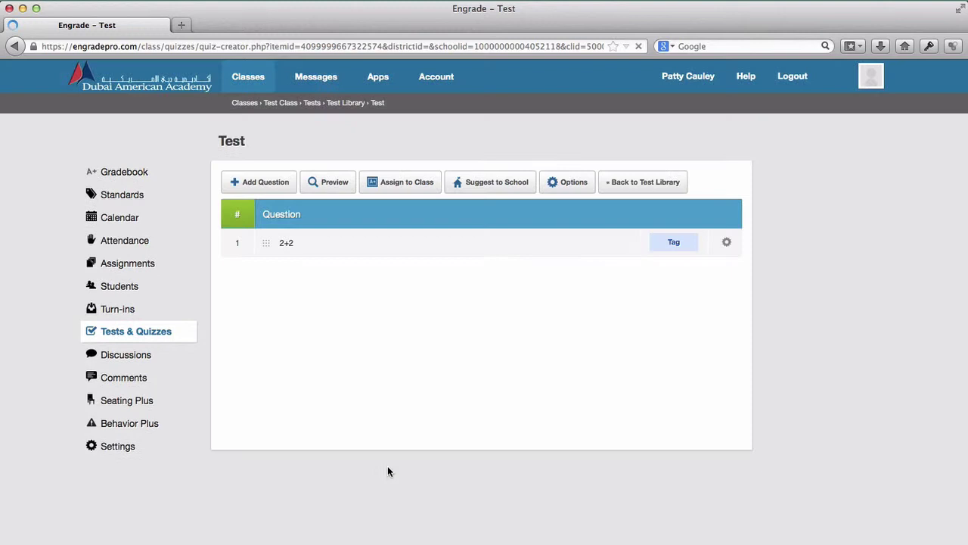
Start another question and explore the Insert, View, Format, Table, Tools and Edit editor menus
left_click(272, 179)
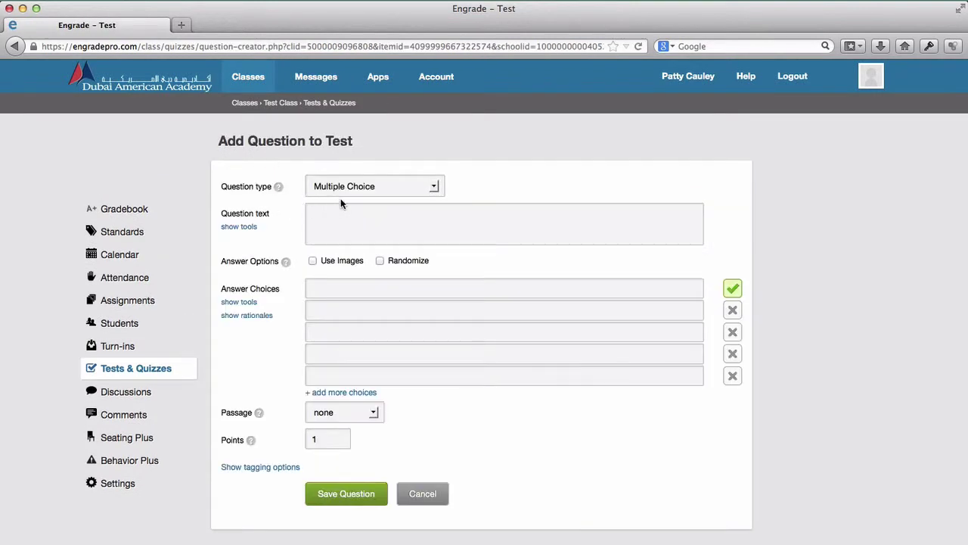
left_click(241, 227)
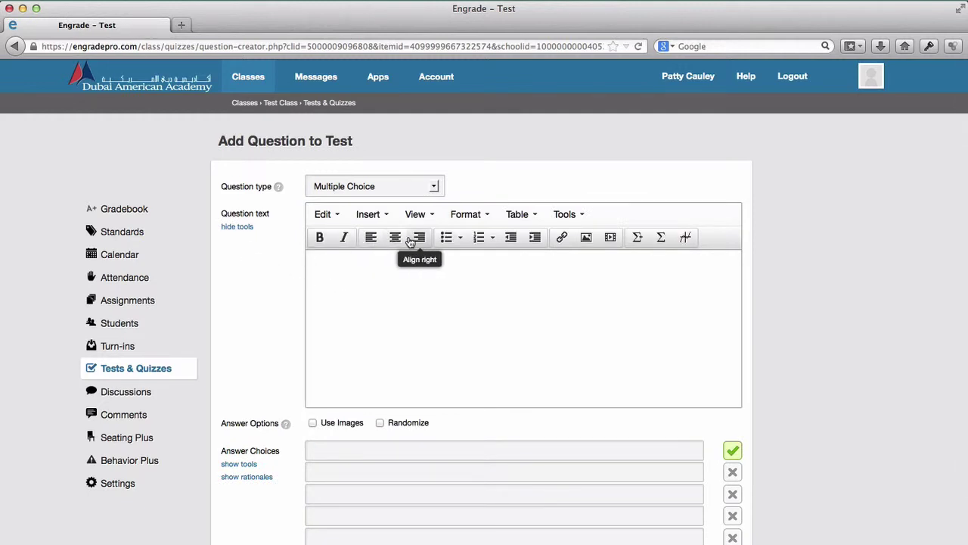
left_click(368, 214)
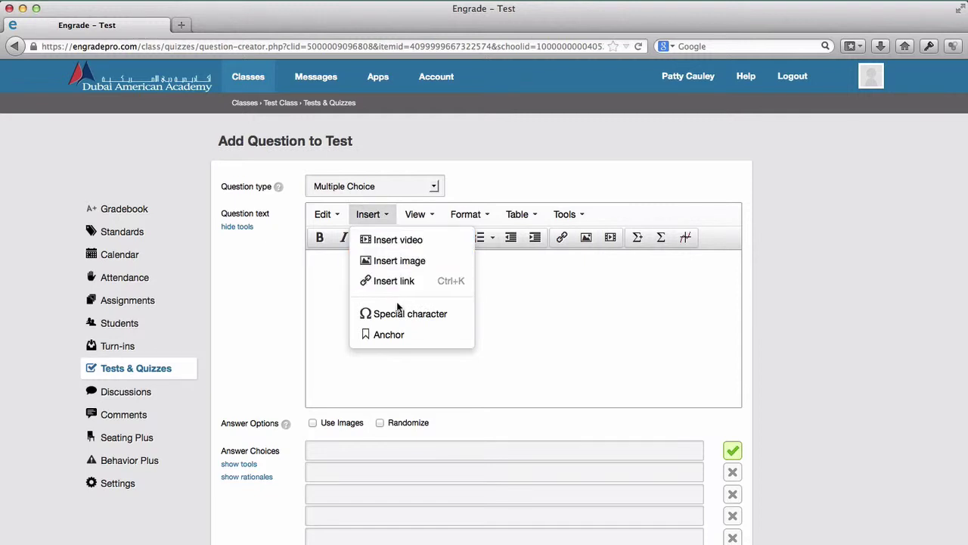
left_click(416, 217)
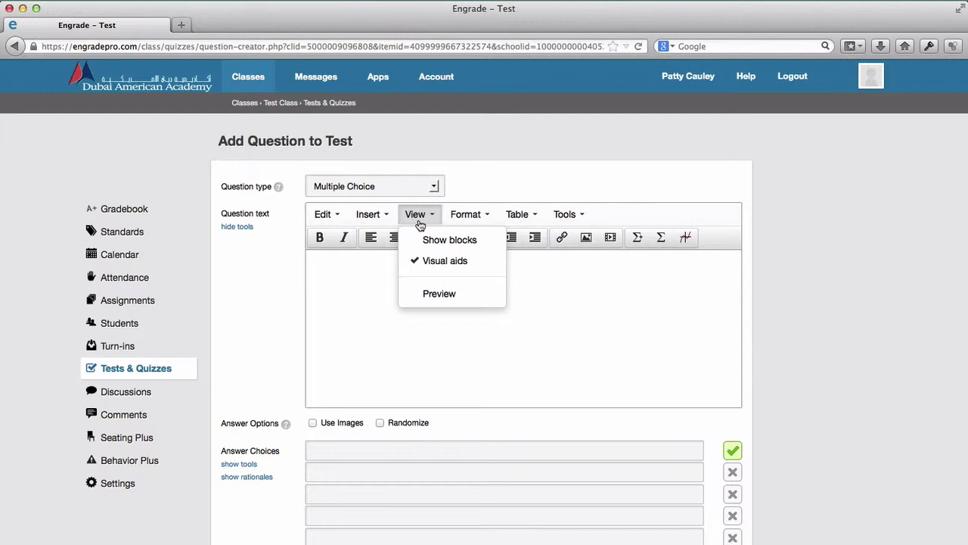
left_click(464, 215)
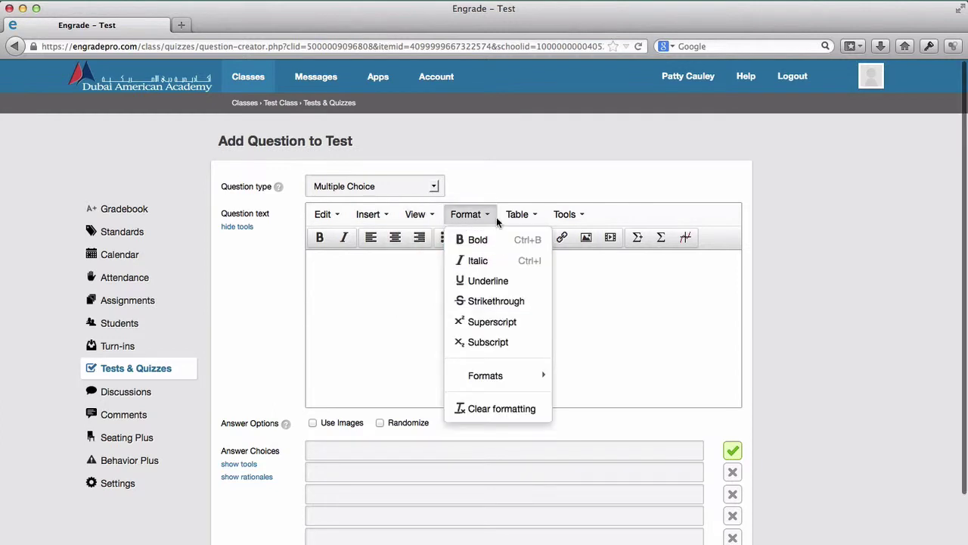
left_click(515, 216)
left_click(553, 217)
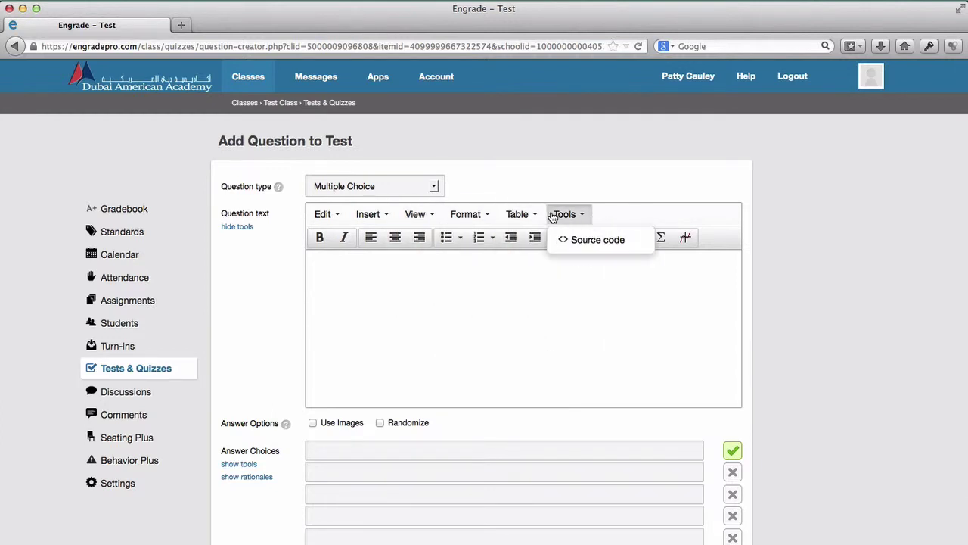
left_click(321, 215)
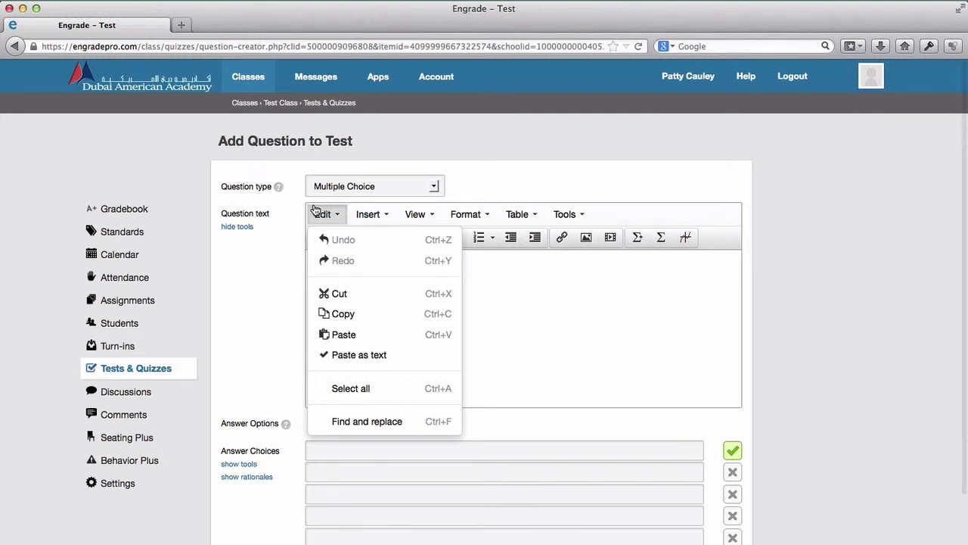
left_click(505, 329)
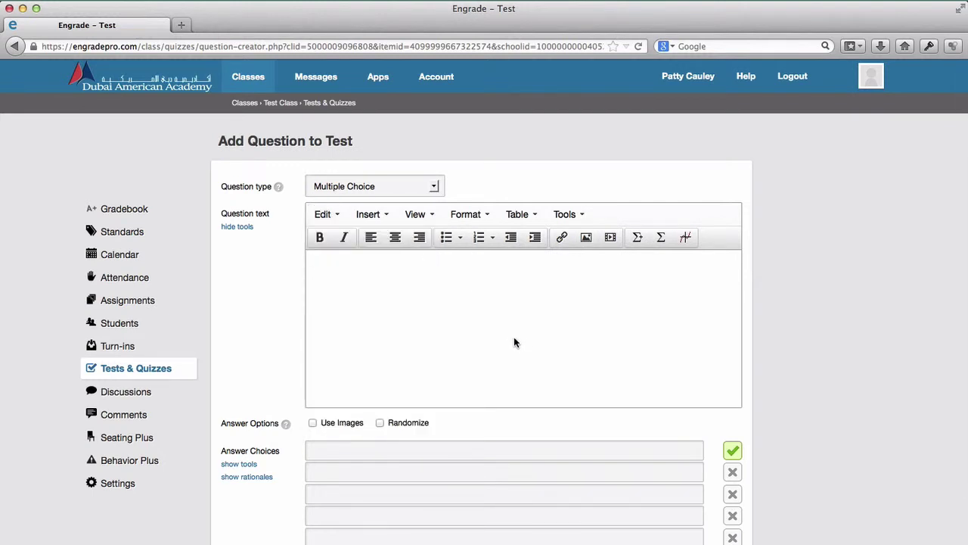
left_click(659, 239)
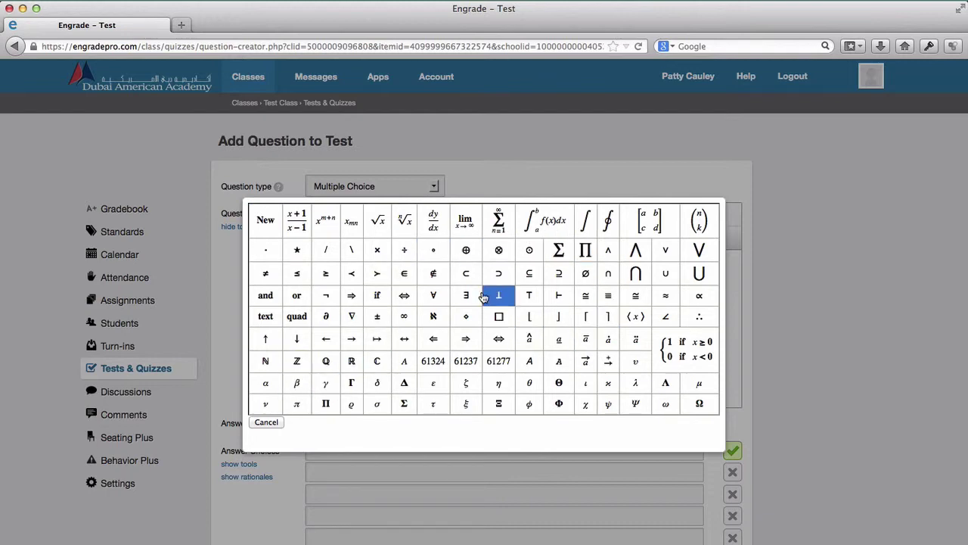
left_click(433, 220)
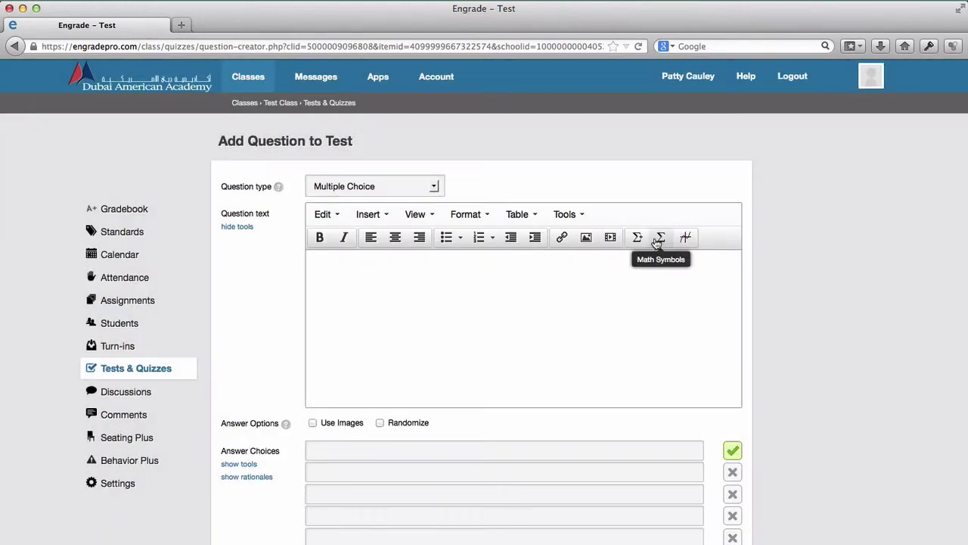
left_click(685, 237)
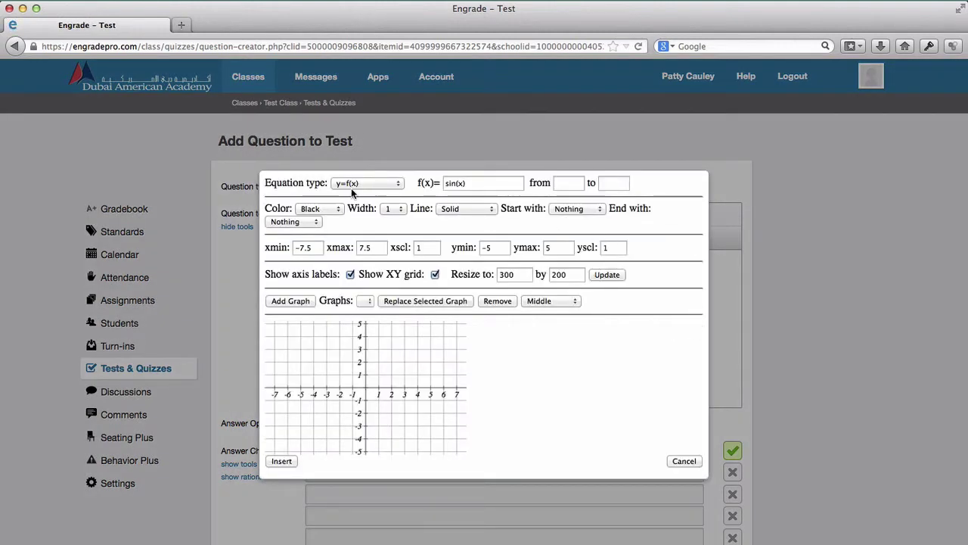
left_click(471, 184)
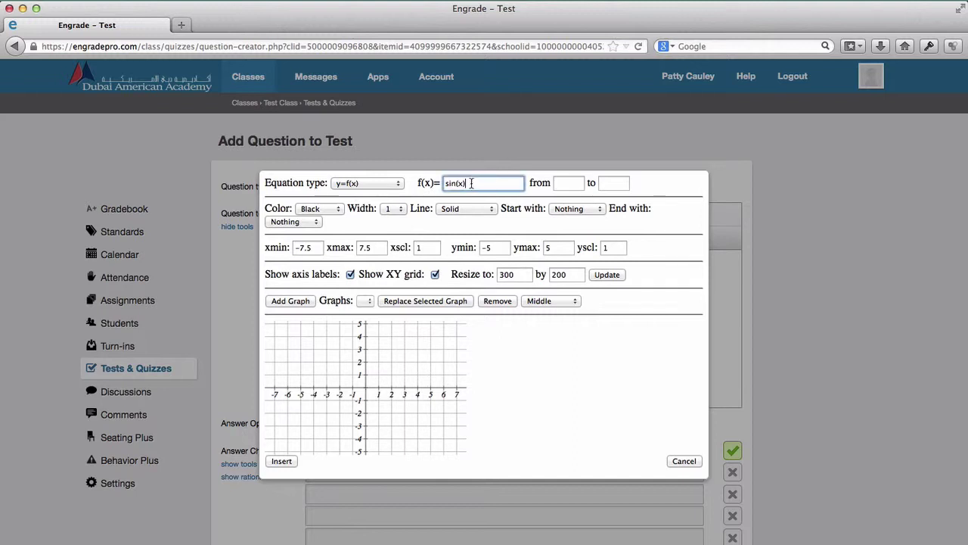
left_click_drag(471, 183, 437, 183)
type("3x+5")
key("Tab")
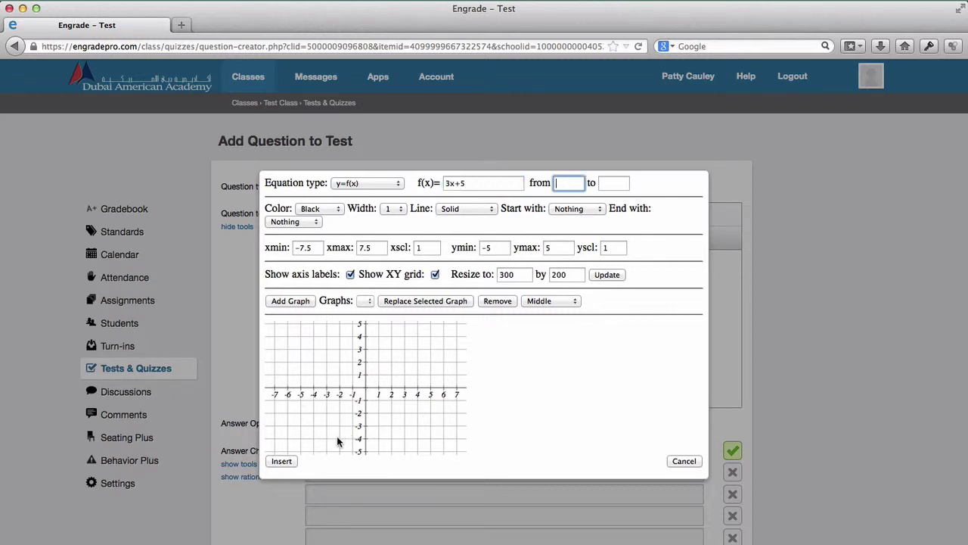
left_click(298, 301)
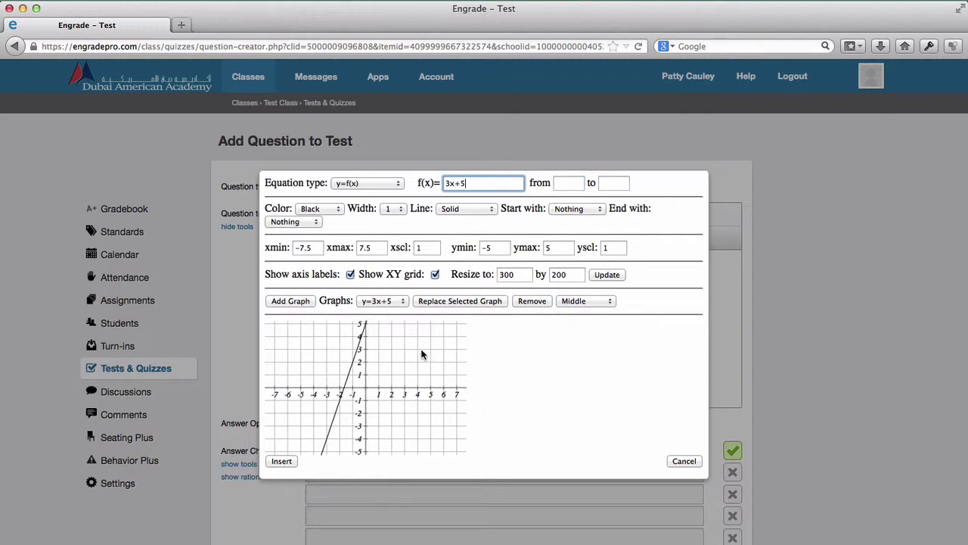
Save a 5-point question 2+8 with choices 4, 6, 8, 10 and 10 correct
scroll(418, 266, "down", 2)
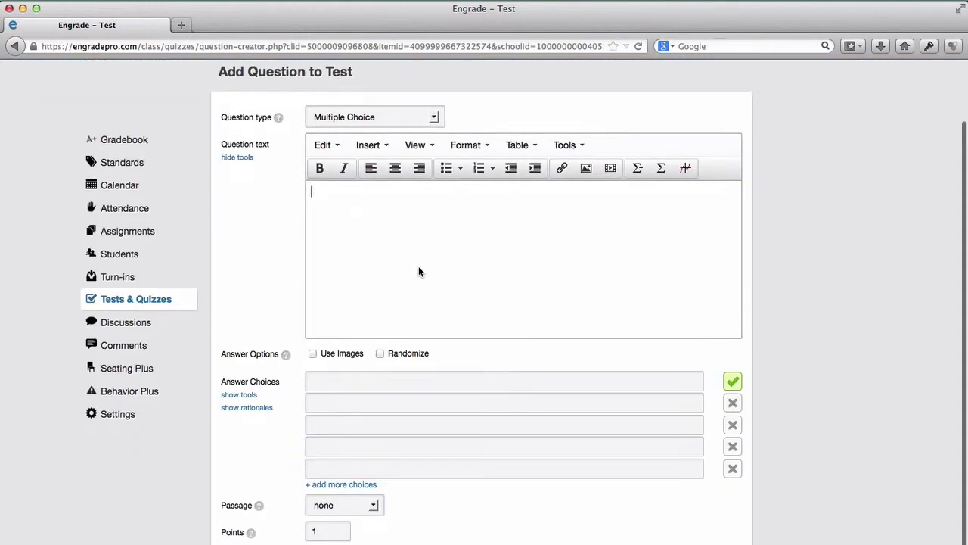
scroll(418, 271, "down", 1)
type("2+8")
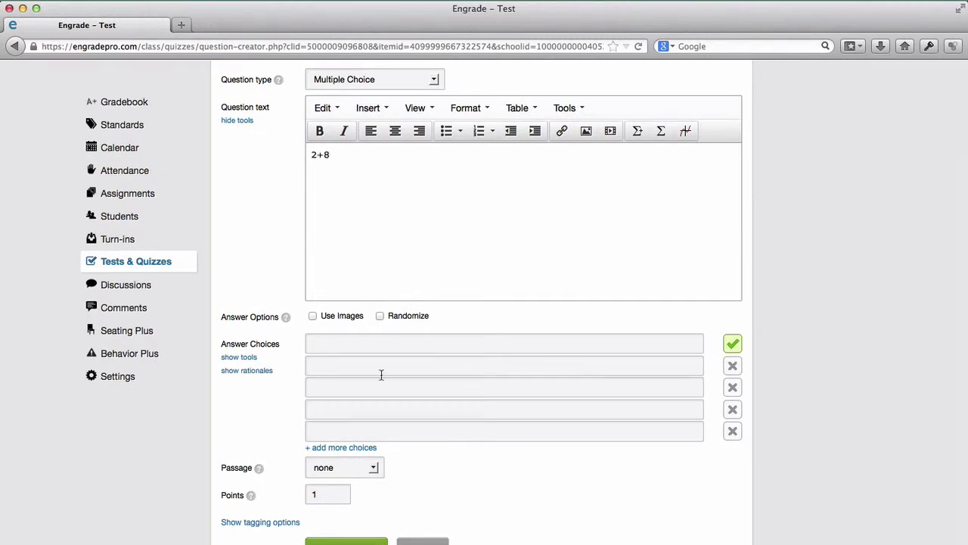
left_click(401, 342)
type("4\t6\t8\t10")
left_click(732, 409)
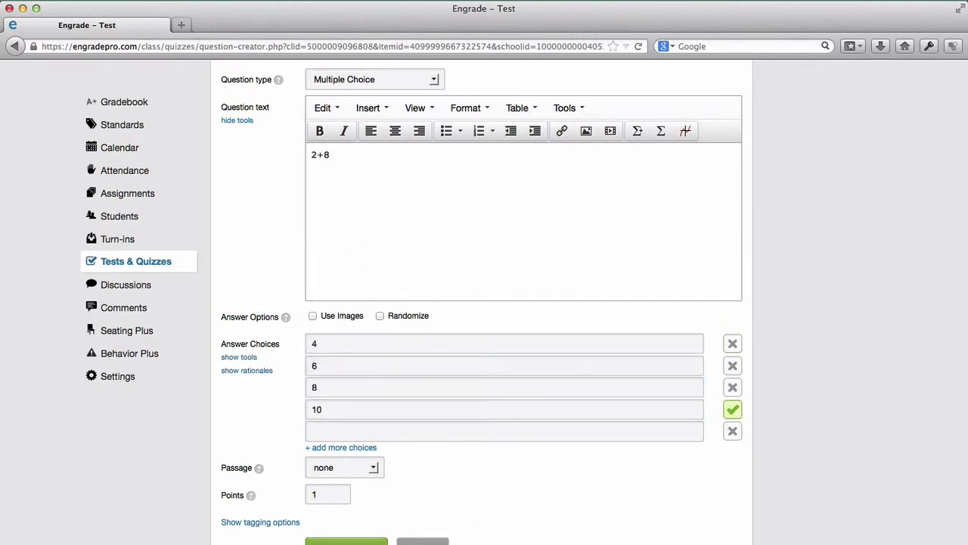
type("5")
key("Return")
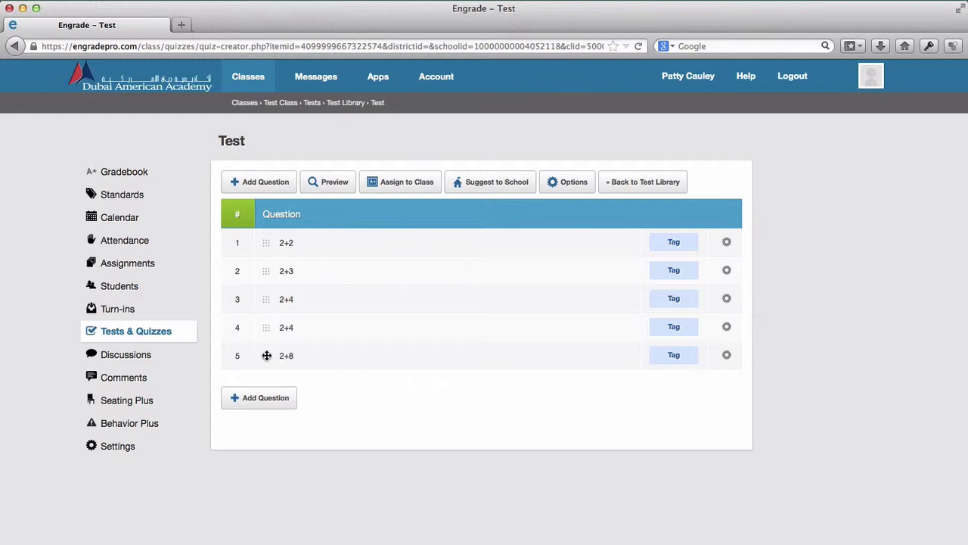
Drag the 2+8 question to second place and open question 1's gear menu
left_click_drag(266, 355, 273, 259)
left_click(726, 242)
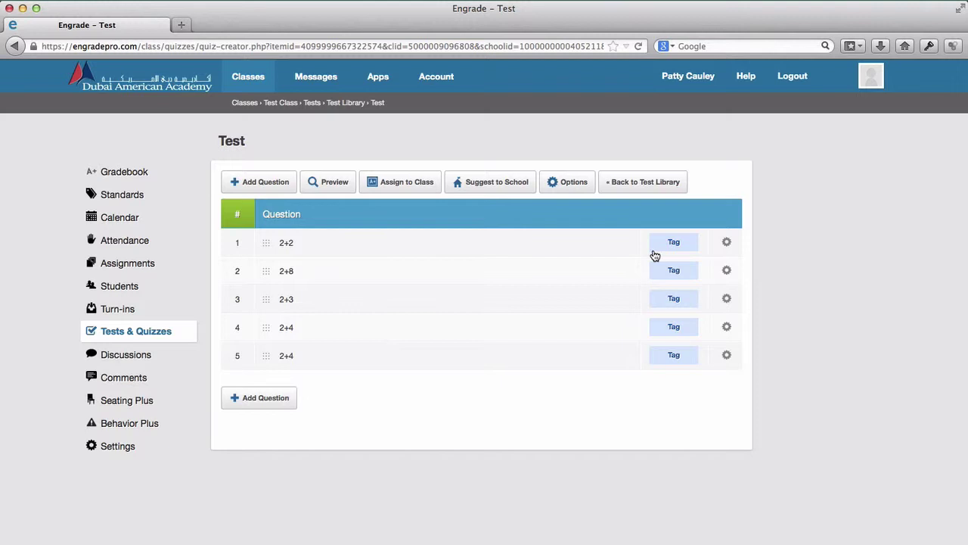
Open Common Core tagging for question 1 and explore the Algebra and Number and Quantity standards
left_click(668, 245)
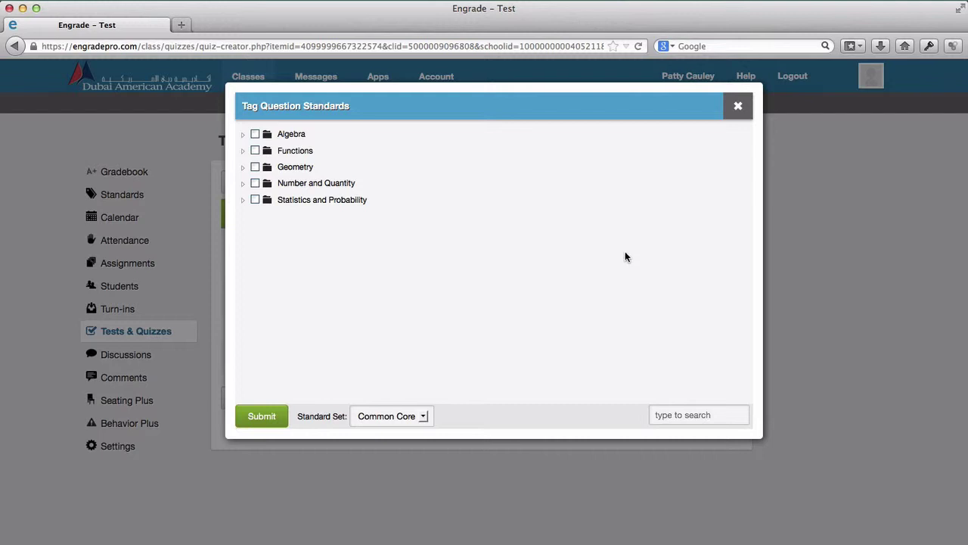
left_click(423, 416)
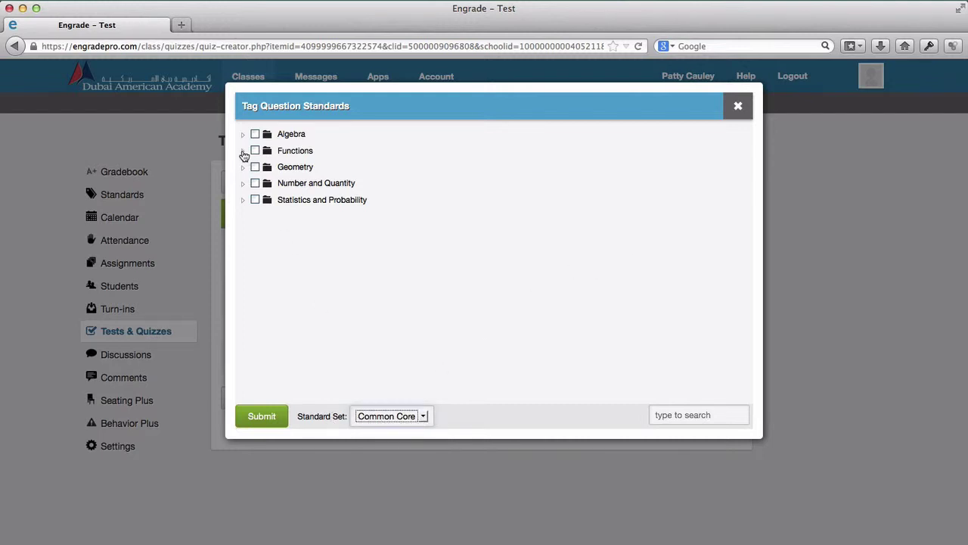
left_click(242, 135)
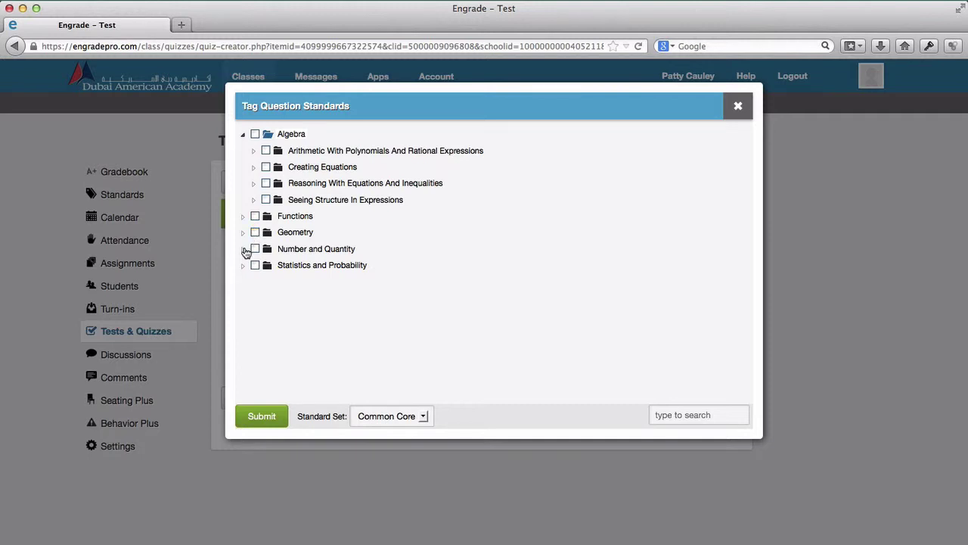
left_click(243, 250)
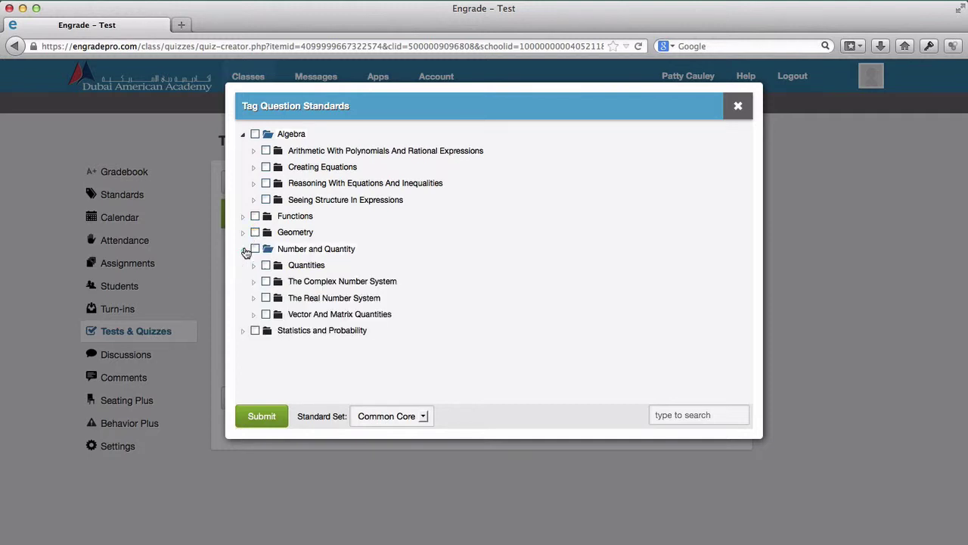
left_click(254, 134)
left_click(265, 166)
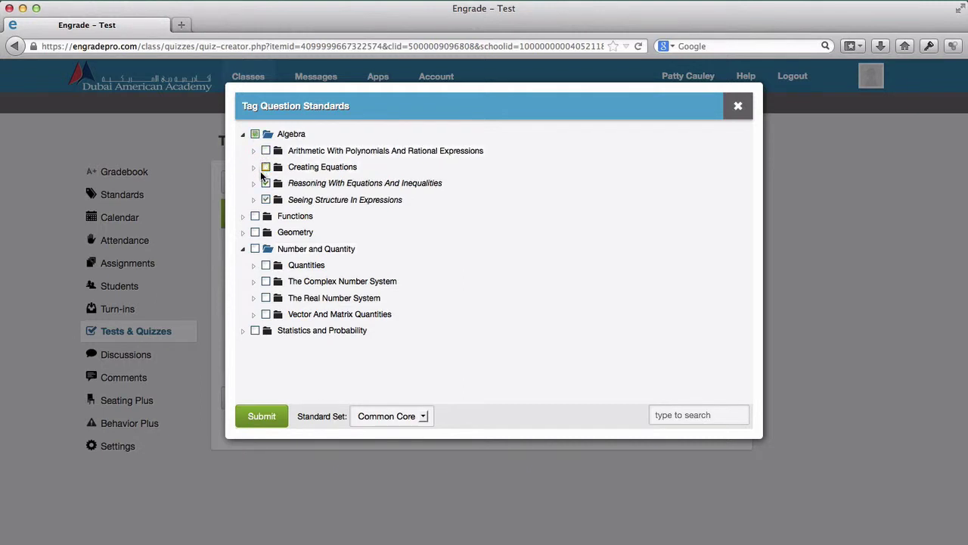
left_click(265, 183)
left_click(265, 200)
Check standard HSA-CED.A.04 under Creating Equations and close the tagging window
left_click(253, 167)
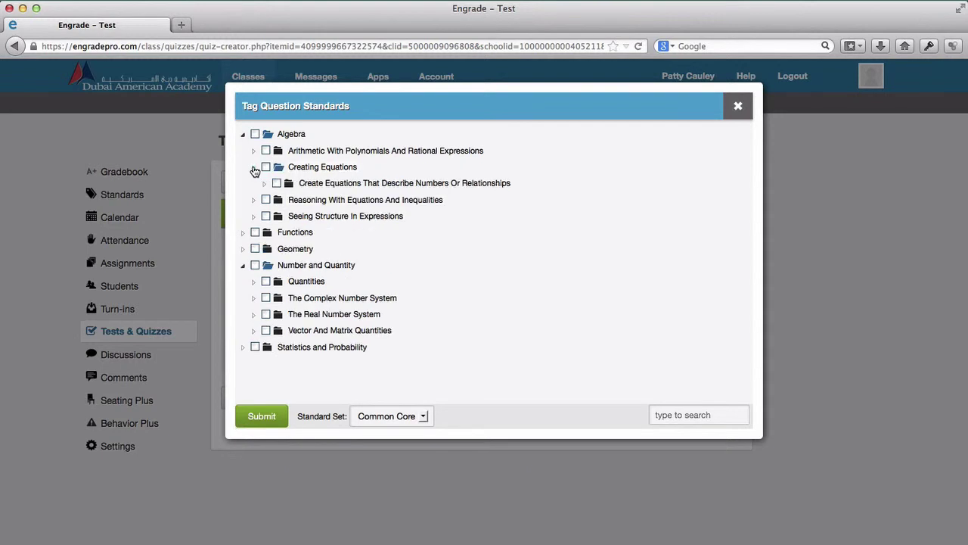
left_click(264, 183)
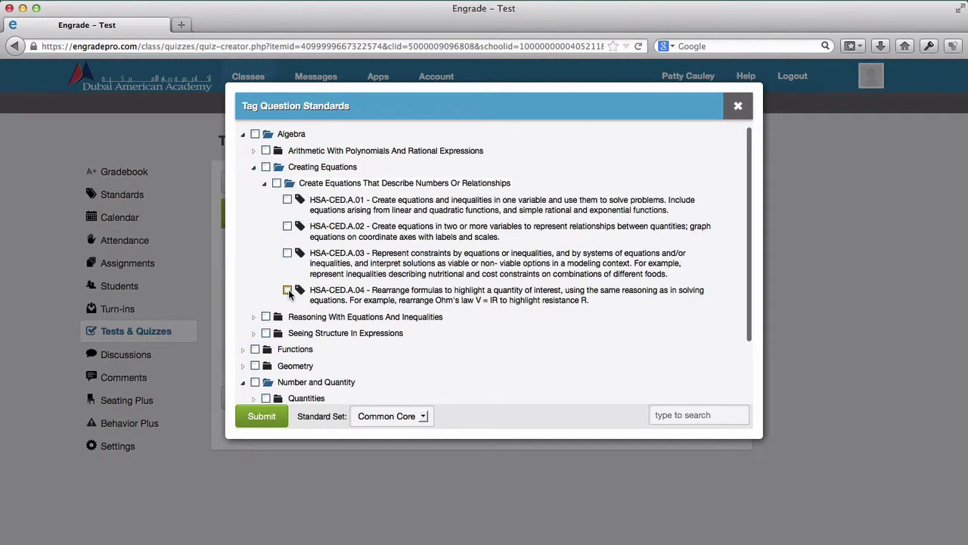
left_click(288, 290)
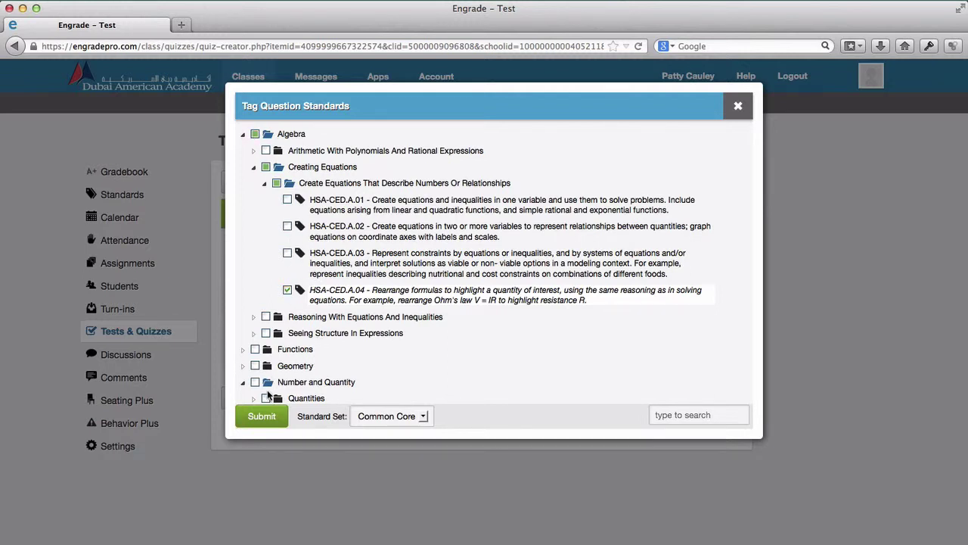
left_click(742, 108)
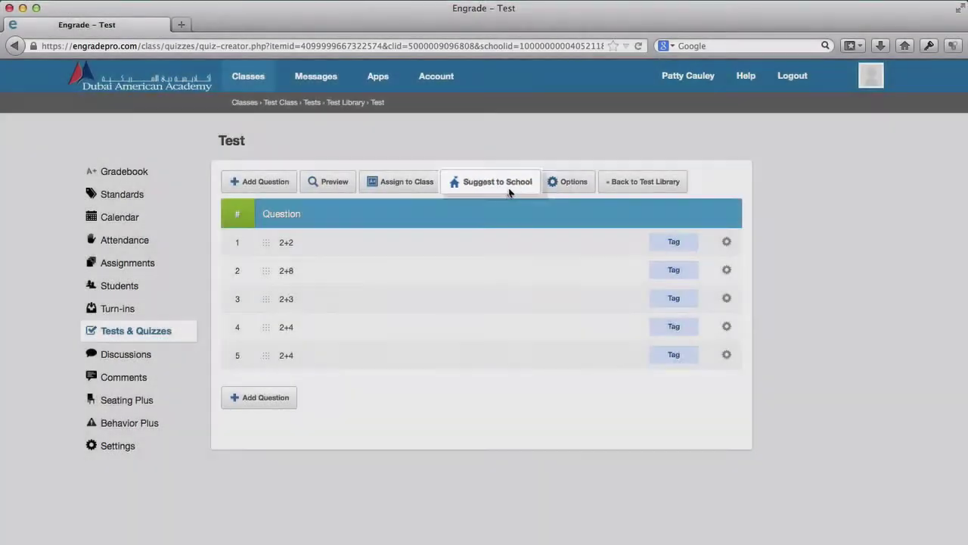
Share the test by submitting it to the school's public library
left_click(508, 185)
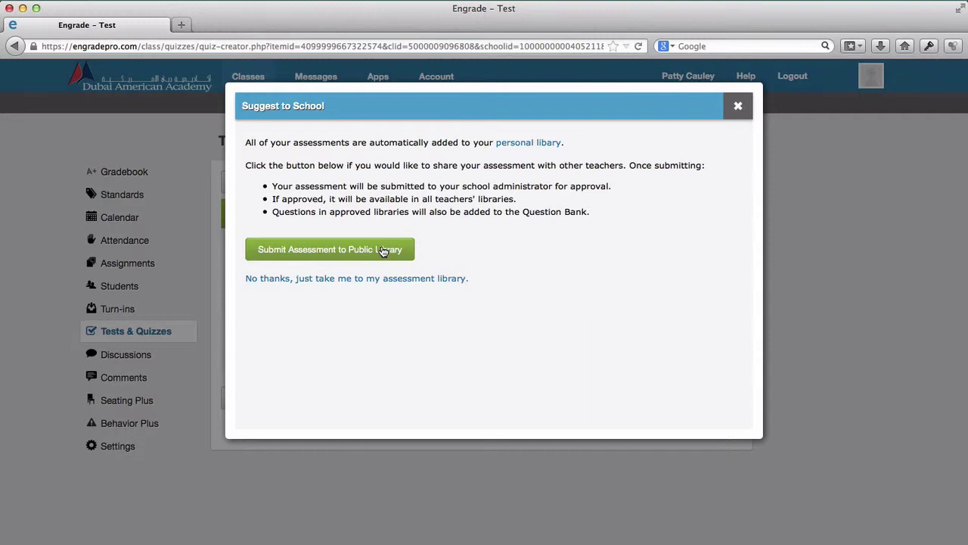
left_click(383, 250)
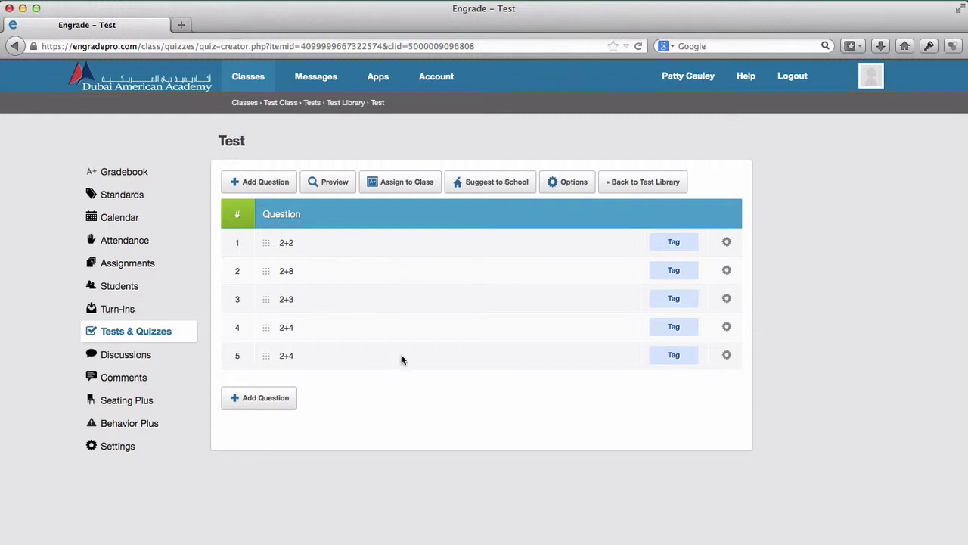
Review Assign to Class scheduling, set dates versus manual opening, then cancel the assignment
left_click(406, 185)
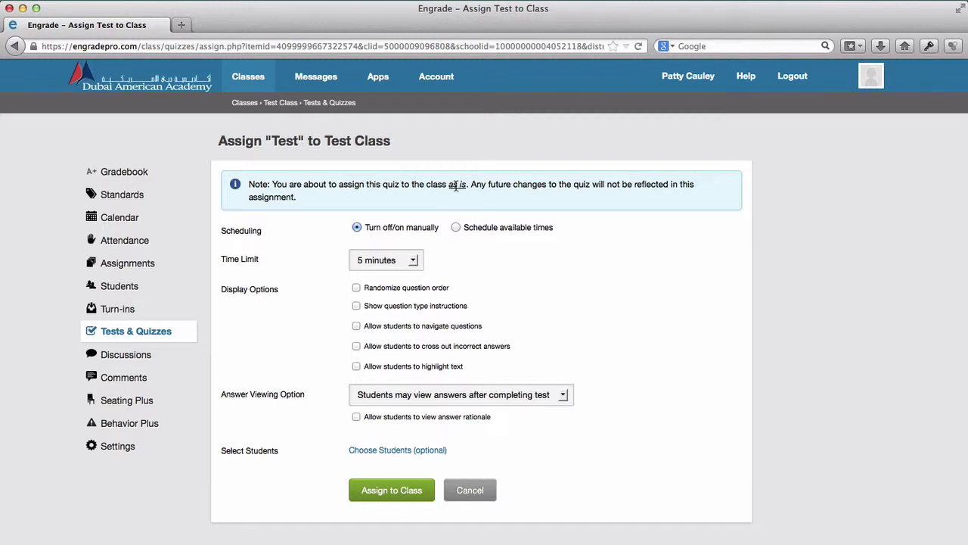
left_click(456, 228)
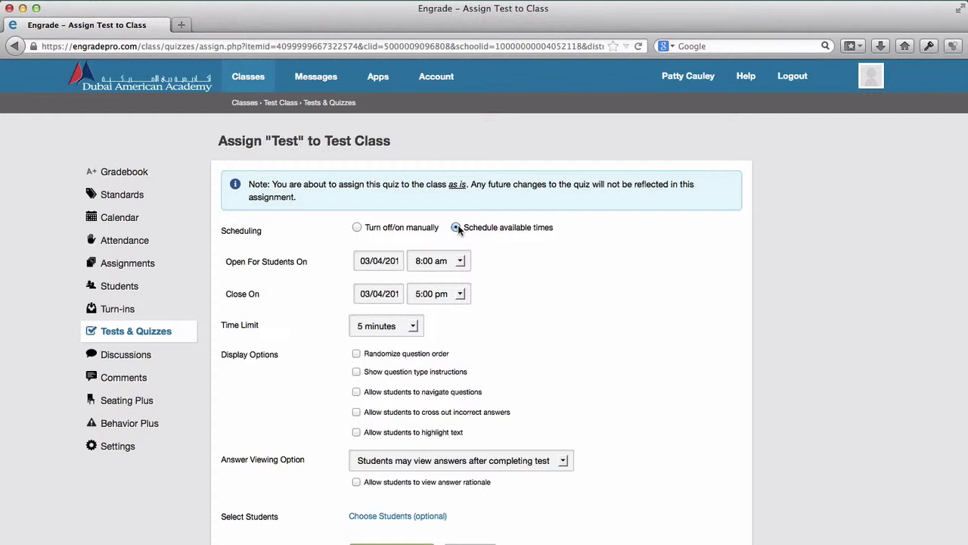
left_click(357, 228)
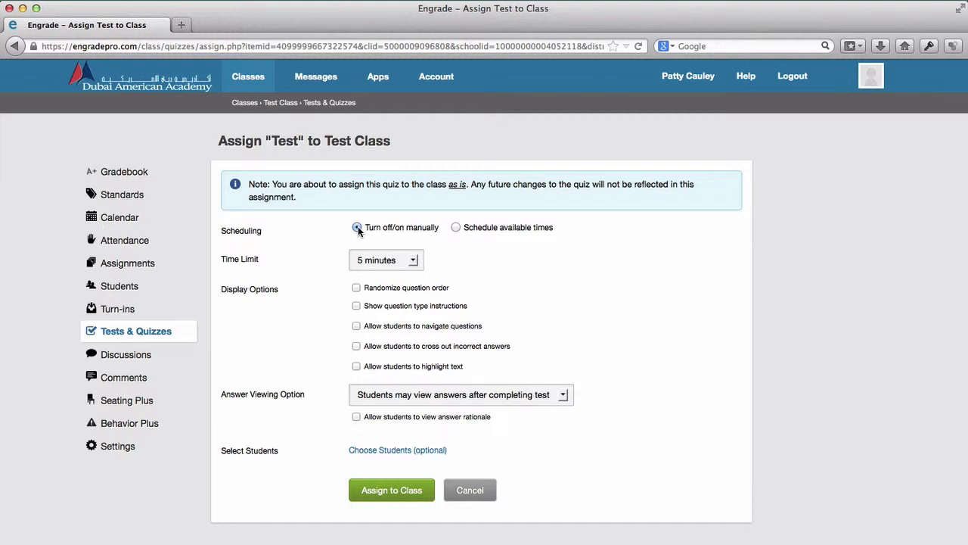
left_click(472, 489)
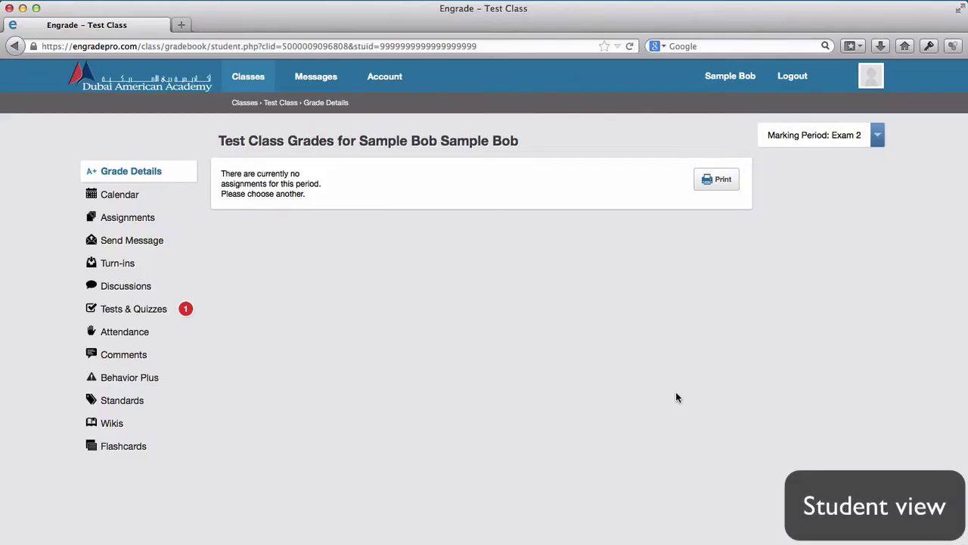
As the student, open the Sample Test from the tests list and start it
left_click(179, 313)
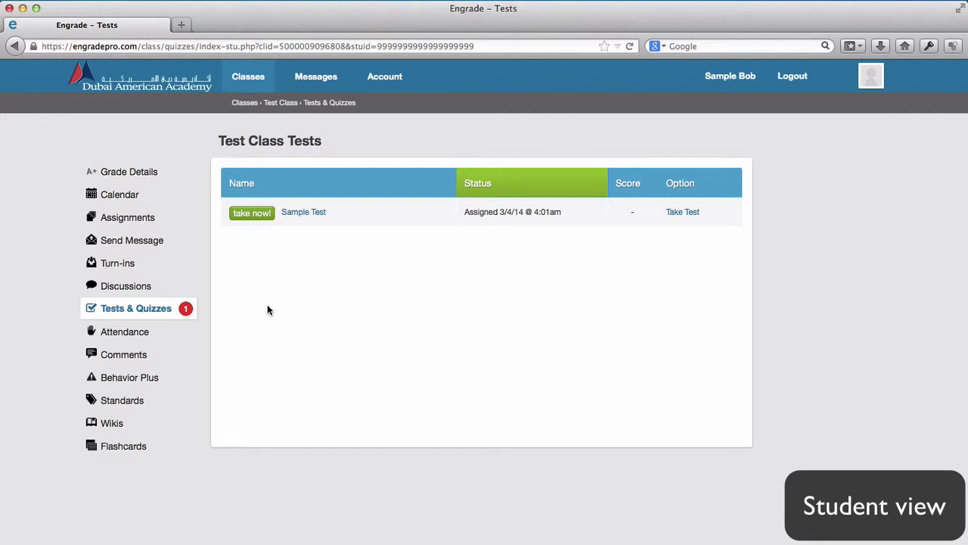
left_click(253, 217)
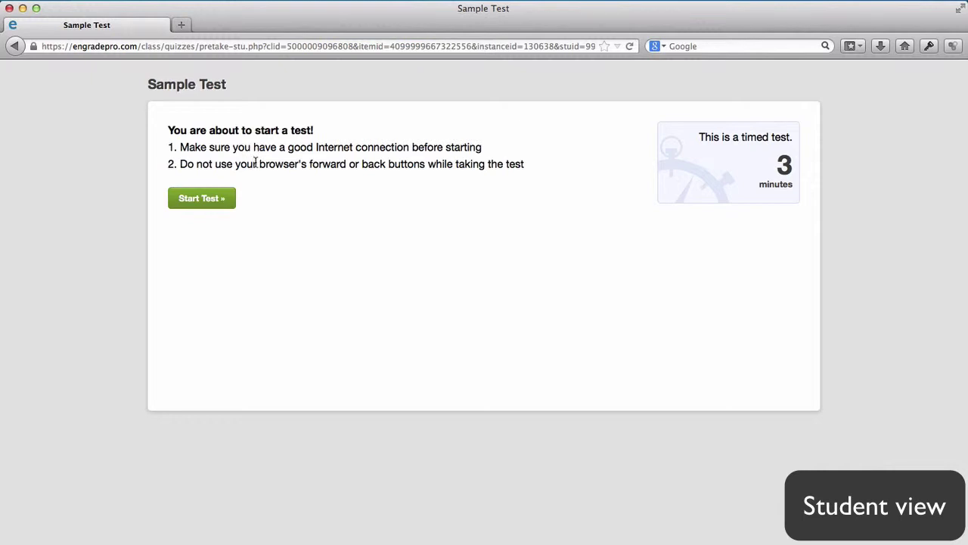
left_click(218, 198)
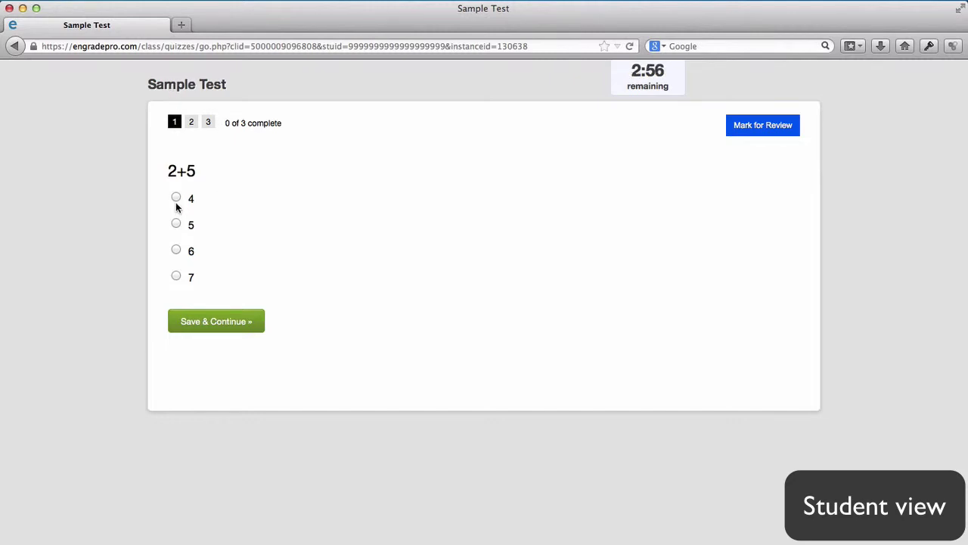
Answer 7 for the first question, 2+5, and save it
left_click(177, 276)
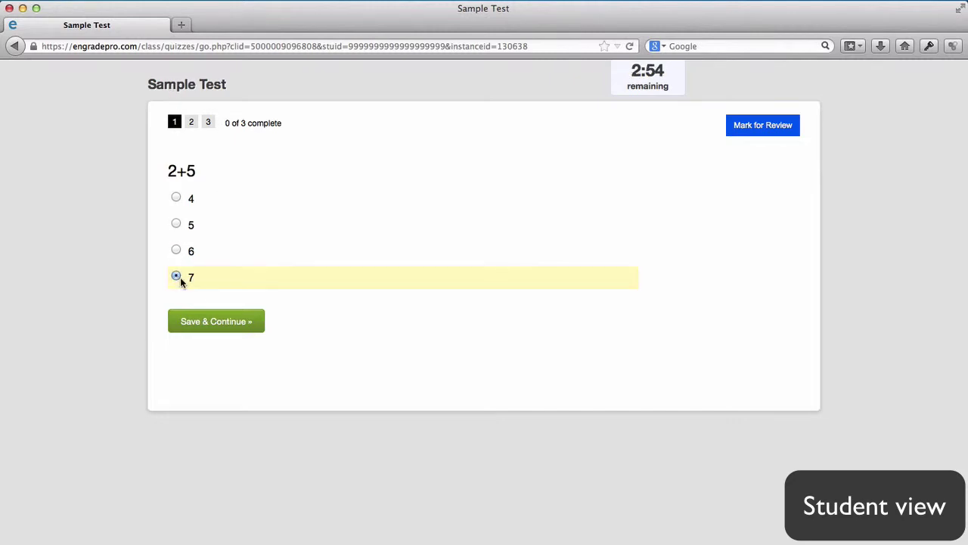
left_click(194, 126)
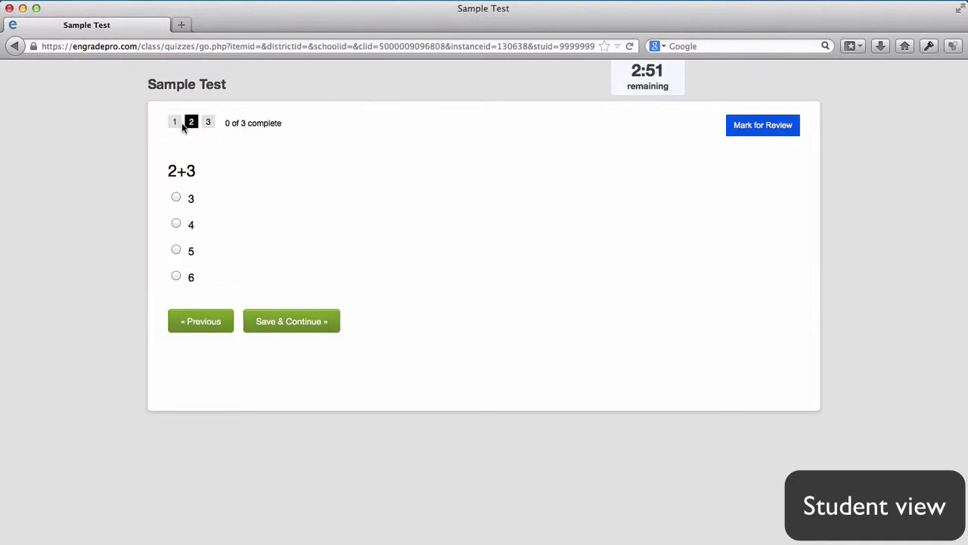
left_click(177, 126)
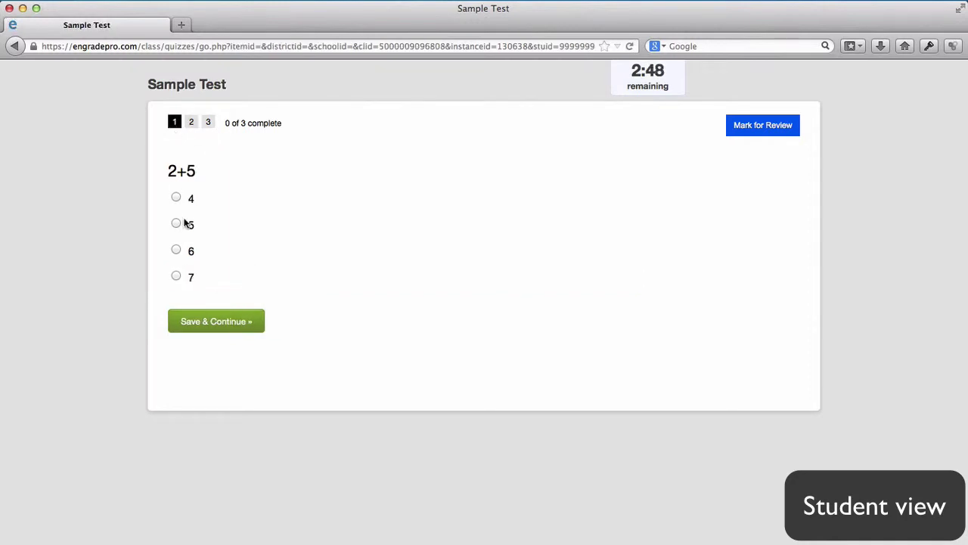
left_click(175, 276)
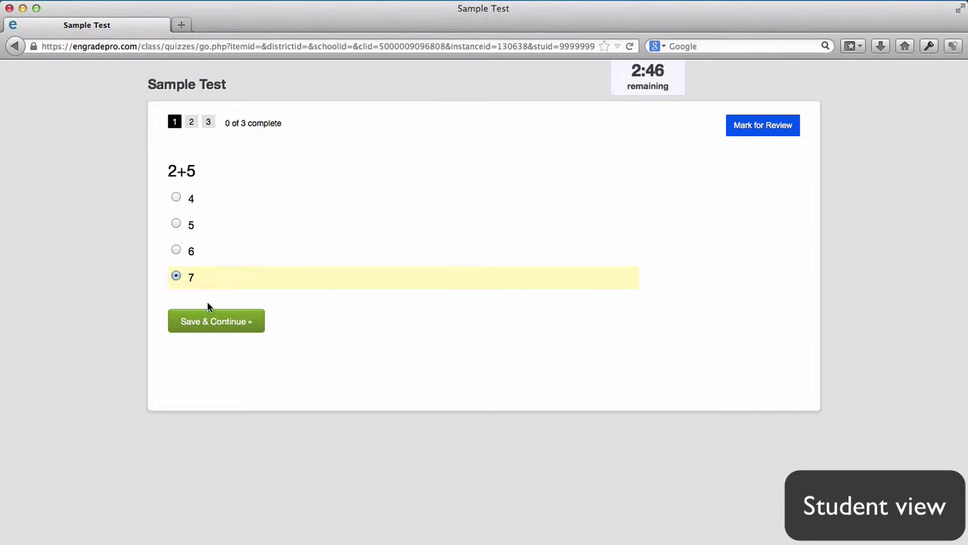
left_click(222, 325)
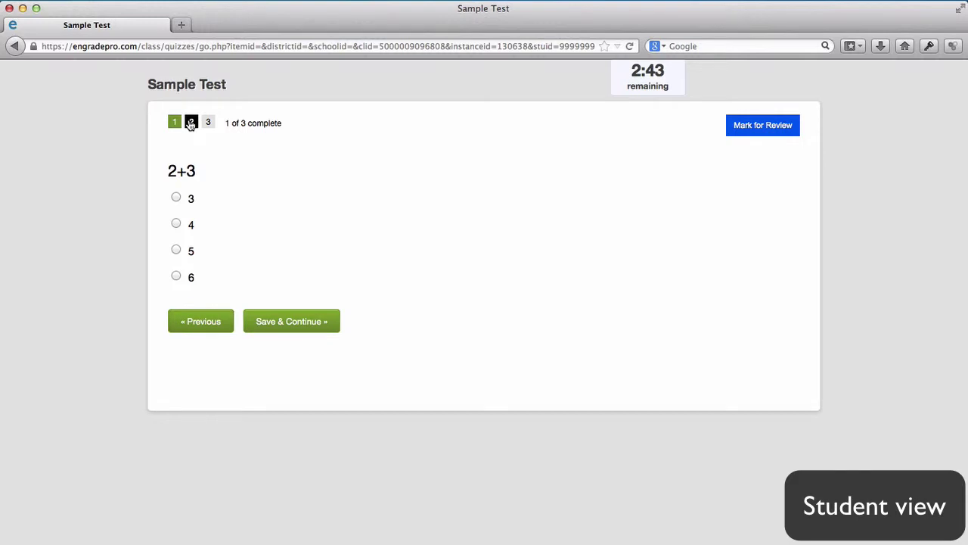
Answer 4 for 2+3 and 4 for 2+2, then turn in the test
left_click(176, 224)
left_click(293, 323)
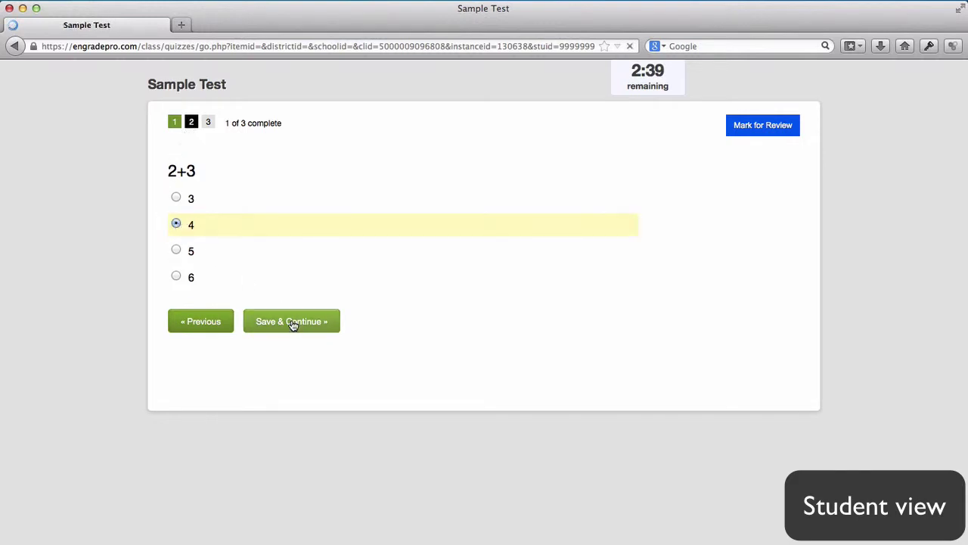
left_click(176, 200)
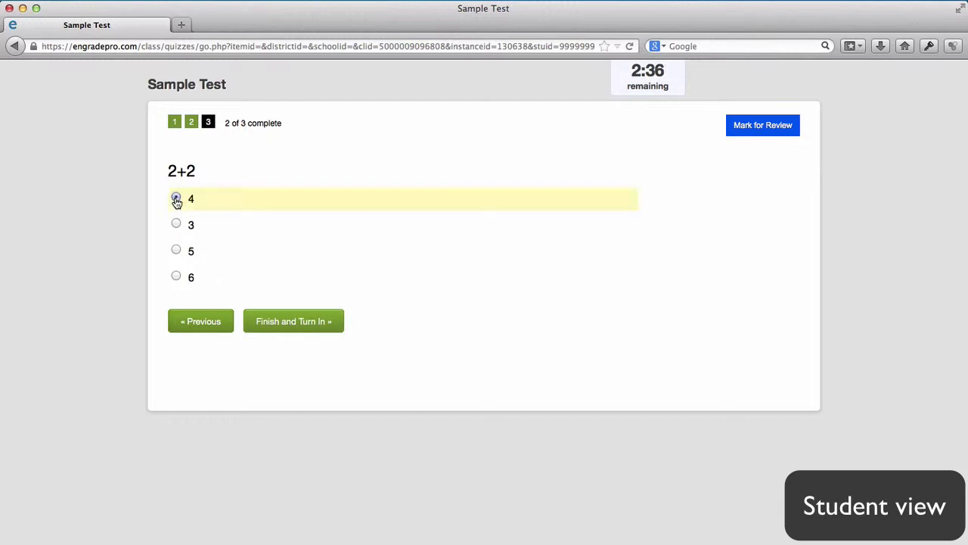
left_click(288, 322)
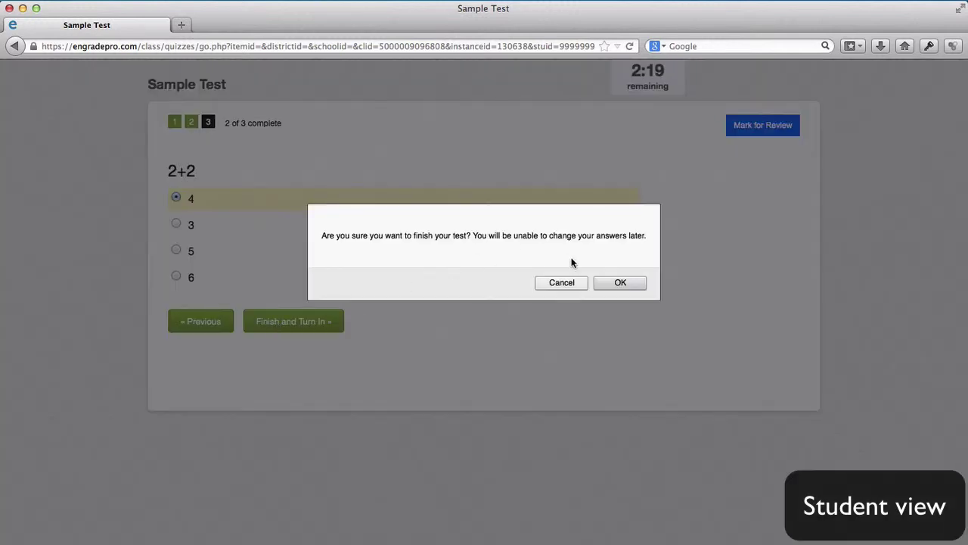
left_click(617, 283)
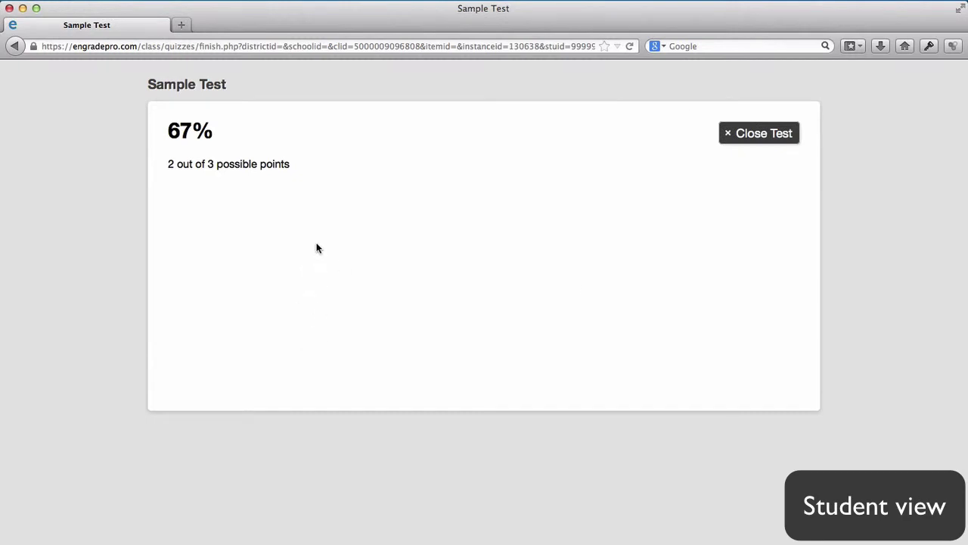
Close the 67% score page and go to the Grade Details page
left_click(746, 134)
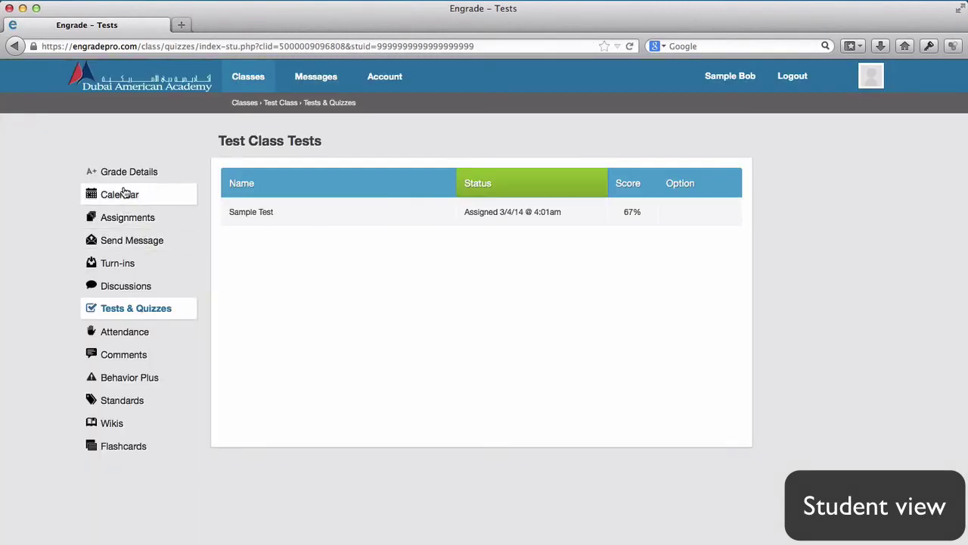
left_click(127, 179)
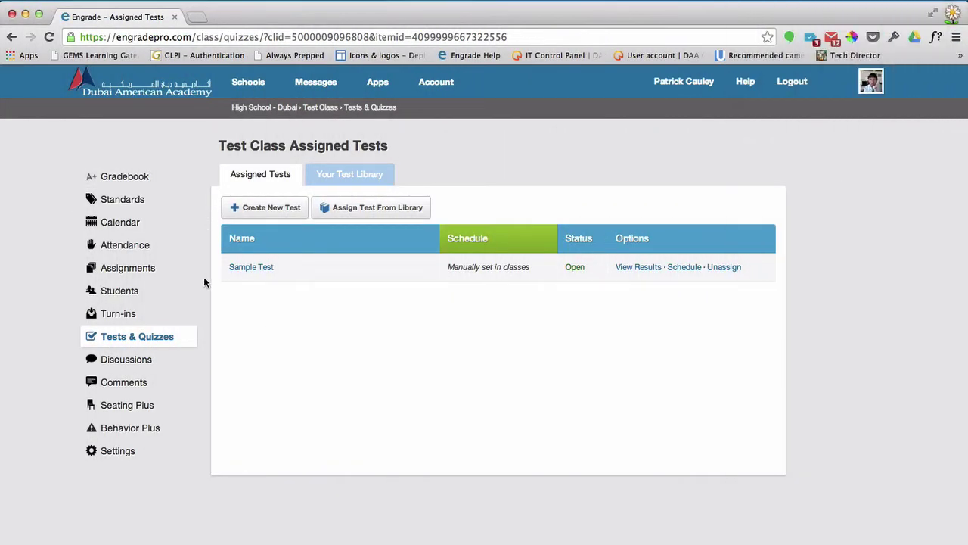
Open the Sample Test's scores, try Save to Gradebook, and dismiss the close-first alert
left_click(242, 270)
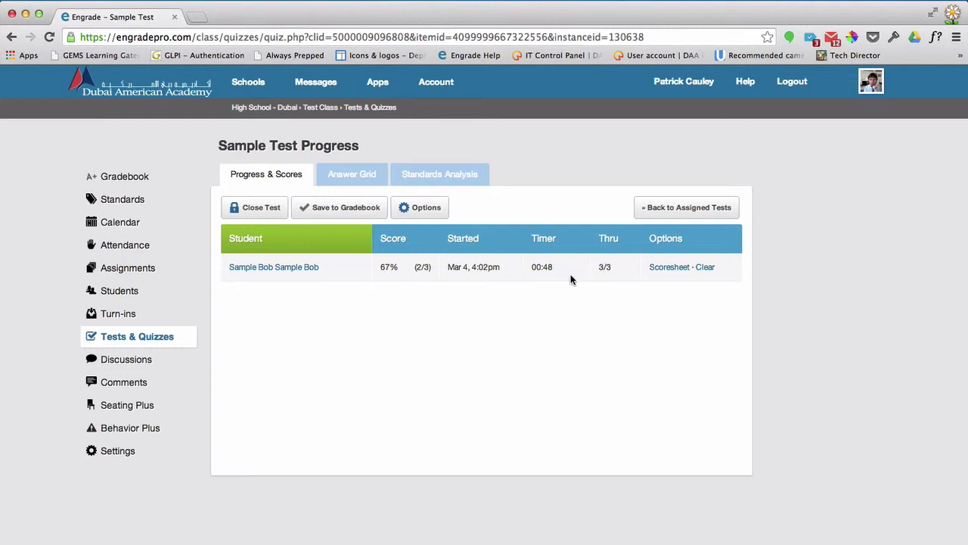
left_click(342, 209)
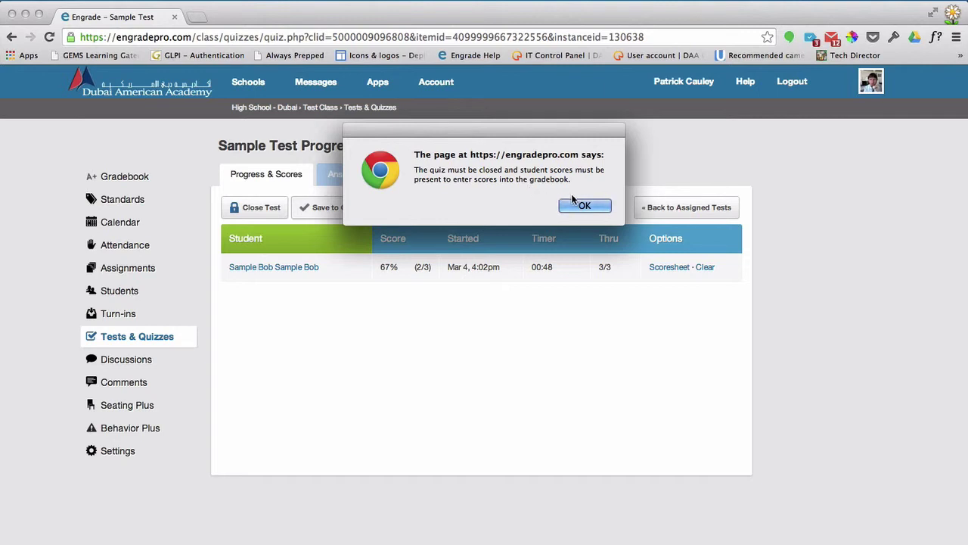
left_click(565, 206)
Set the Sample Test status to Closed, update the schedule, and open Save to Gradebook
left_click(269, 213)
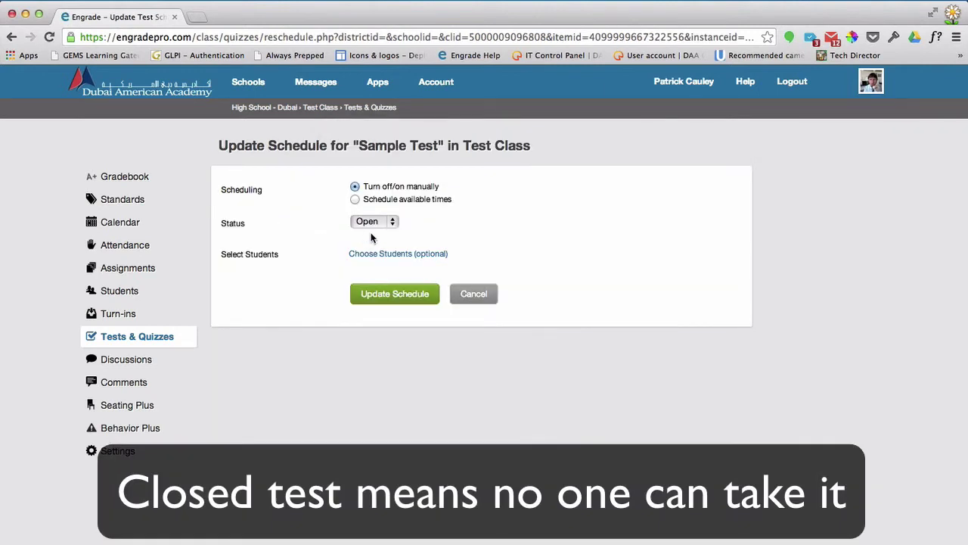
left_click(374, 221)
left_click(374, 234)
left_click(408, 295)
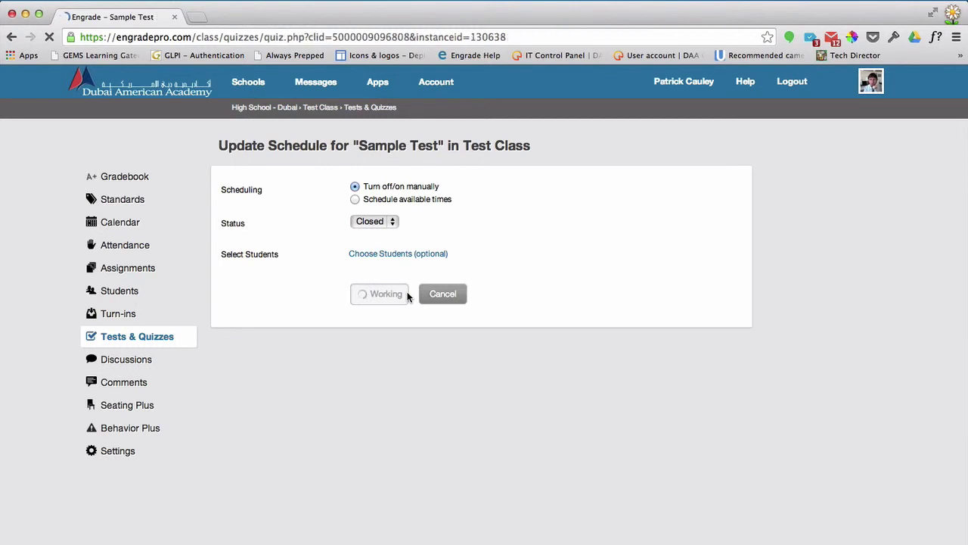
left_click(339, 210)
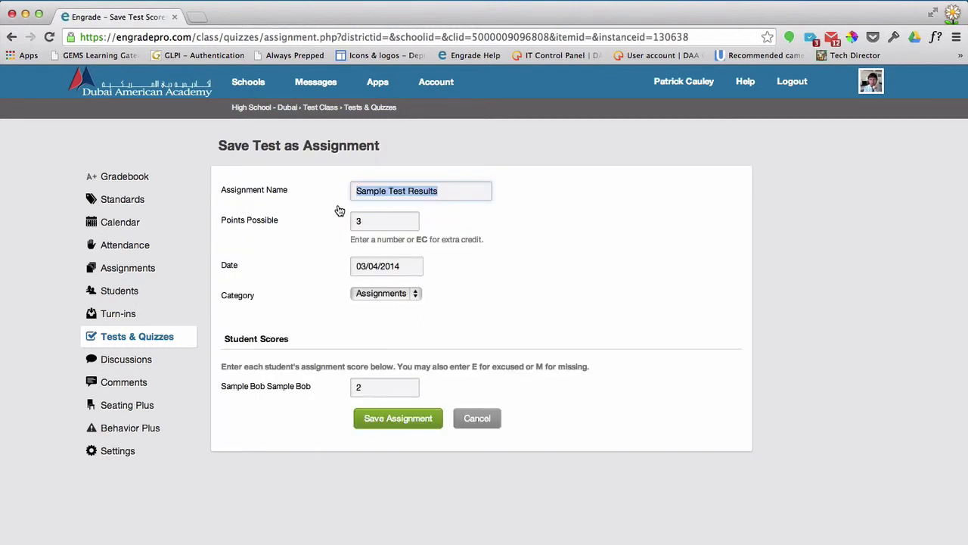
Keep the Assignments category and save 'Sample Test Results' (2 of 3 points)
left_click(373, 293)
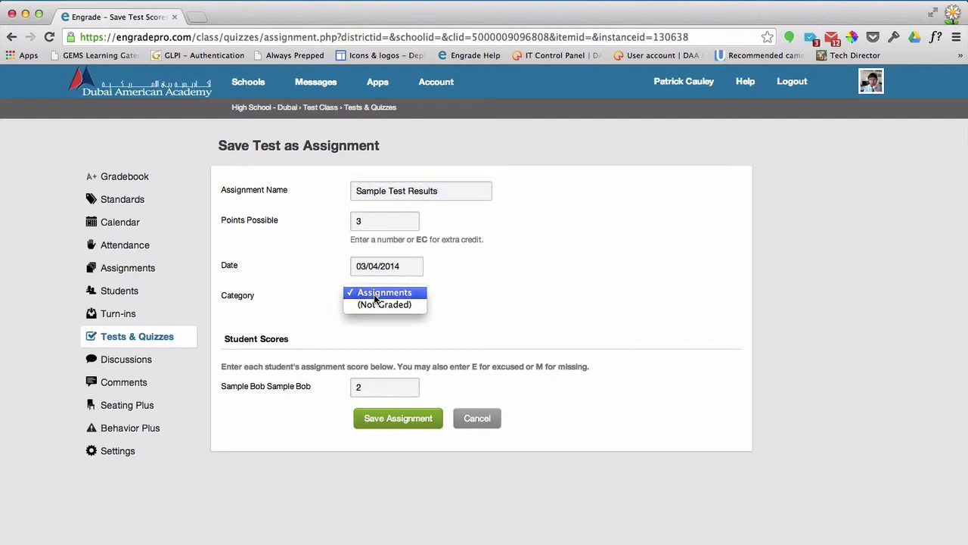
left_click(374, 293)
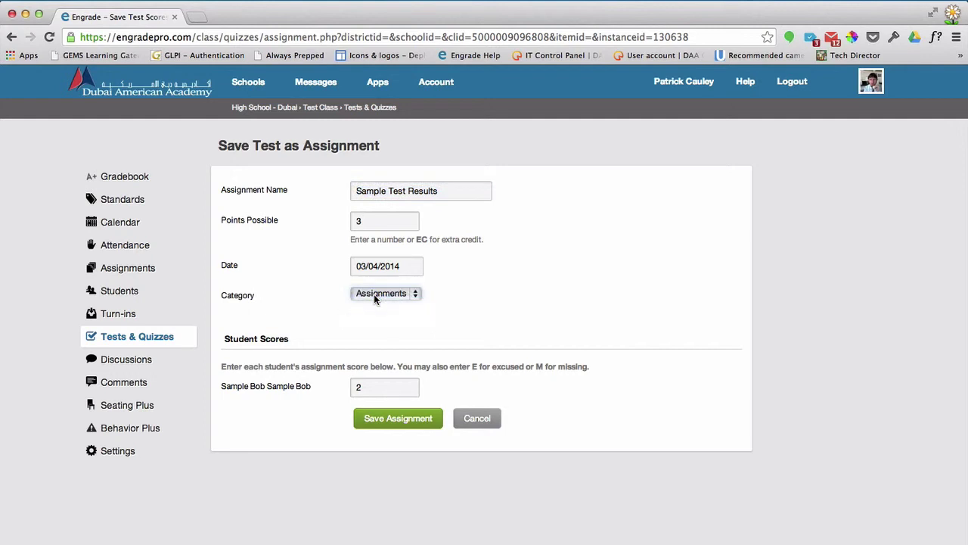
left_click(398, 420)
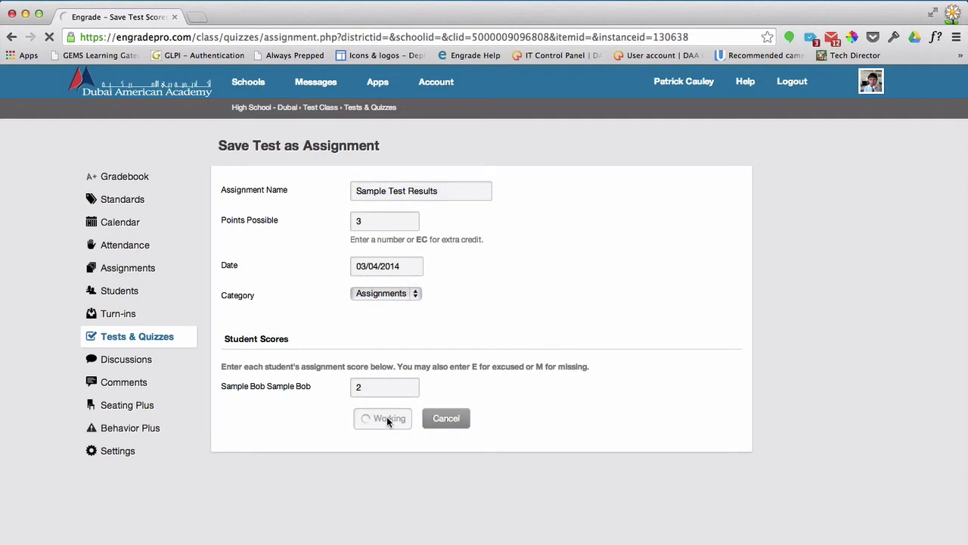